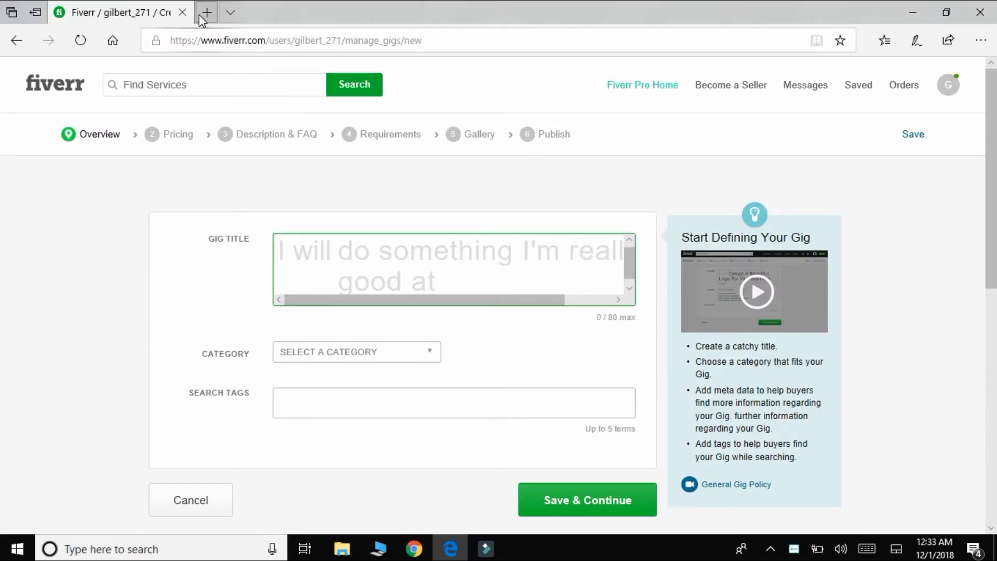
# - Open the Fiverr home page in a new browser tab
pyautogui.click(200, 14)
pyautogui.write('f')
pyautogui.press('Return')
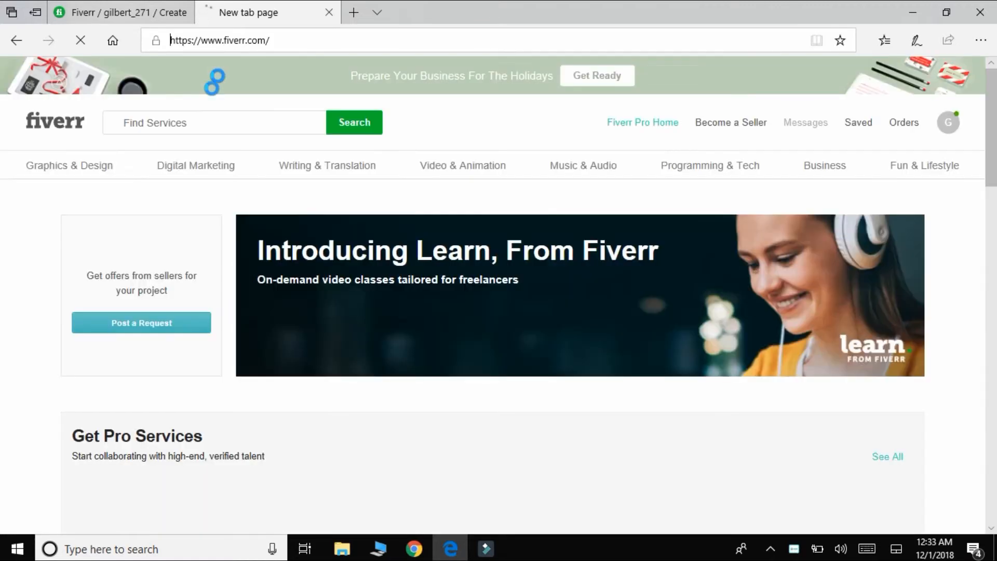
# - Search Fiverr's services for "data entry" and browse the gigs offered by other sellers
pyautogui.click(187, 126)
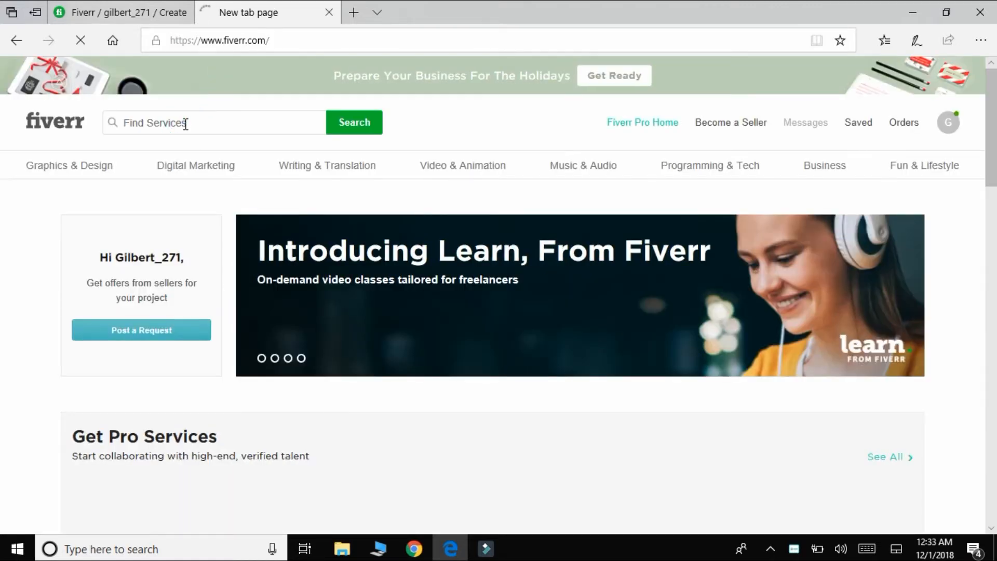
pyautogui.write('data netr')
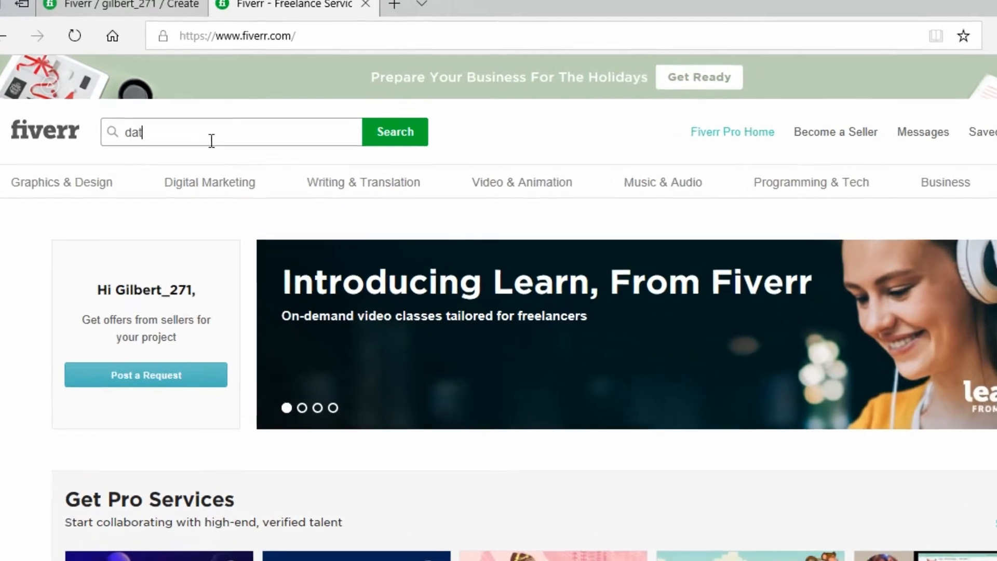
pyautogui.press('BackSpace')
pyautogui.press('BackSpace')
pyautogui.press('BackSpace')
pyautogui.press('BackSpace')
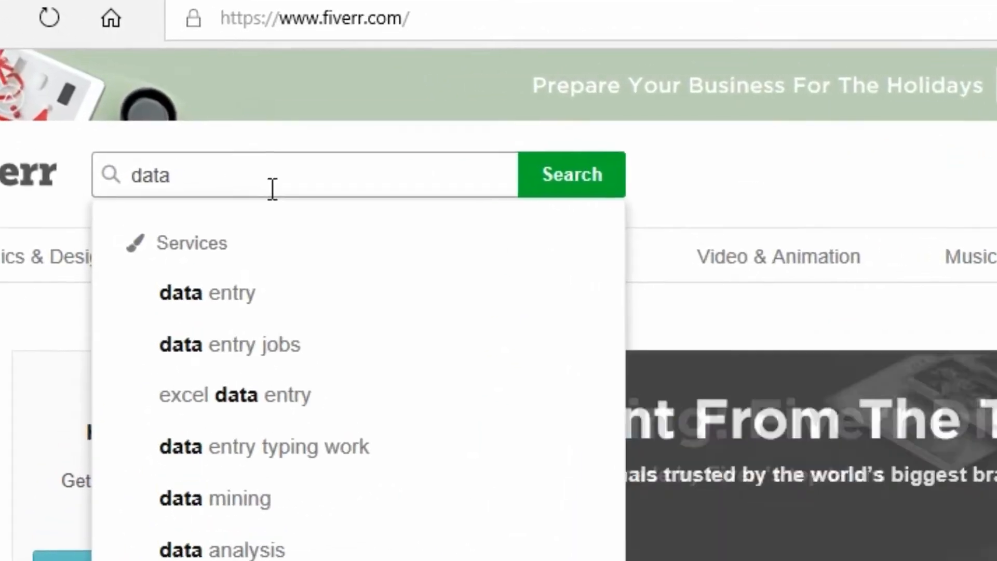
pyautogui.write('entry')
pyautogui.press('Return')
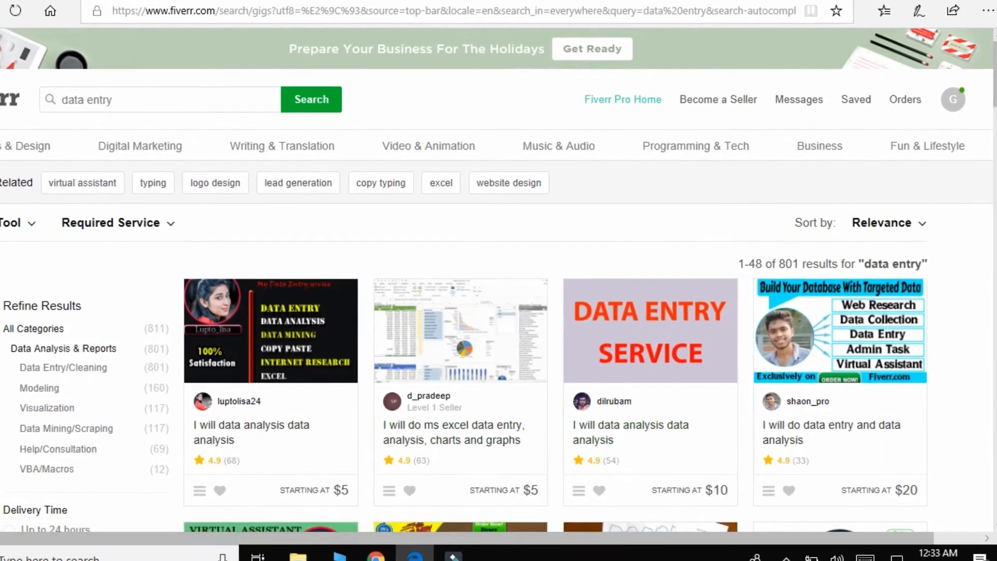
pyautogui.scroll(-5, 498, 280)
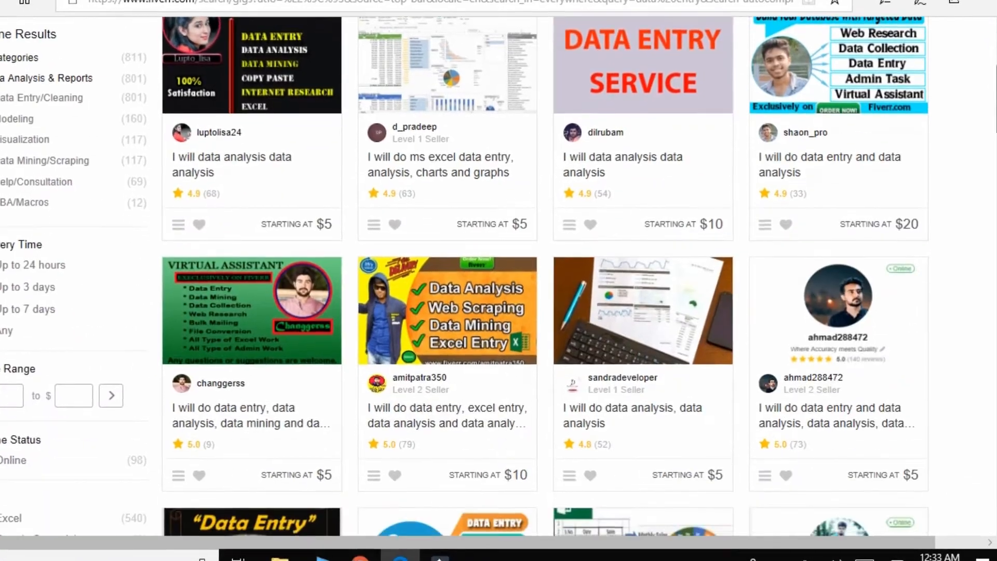
pyautogui.scroll(-2, 498, 280)
pyautogui.scroll(-1, 499, 281)
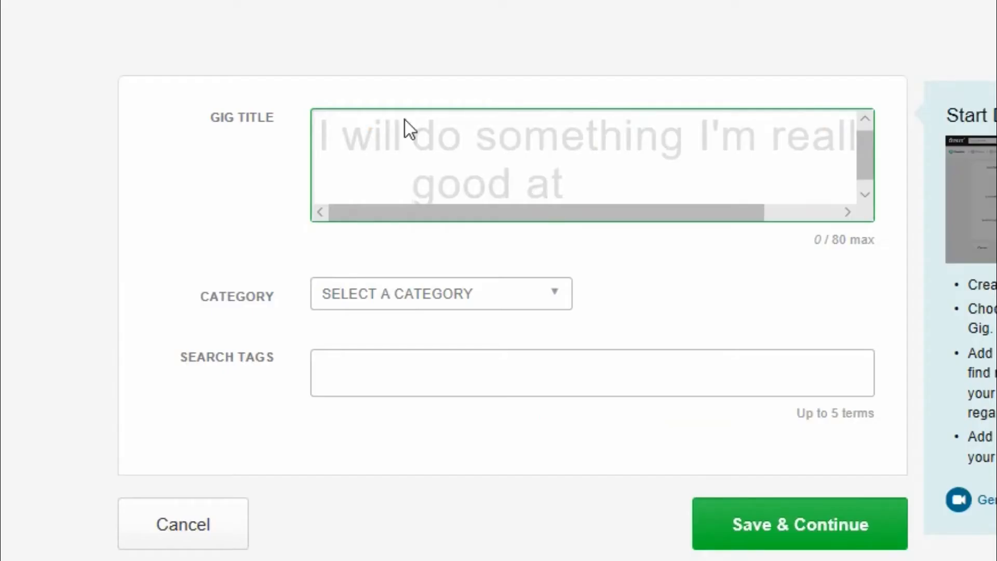
# - Enter "do data entry for 24 hours" as the title of the new gig
pyautogui.click(445, 186)
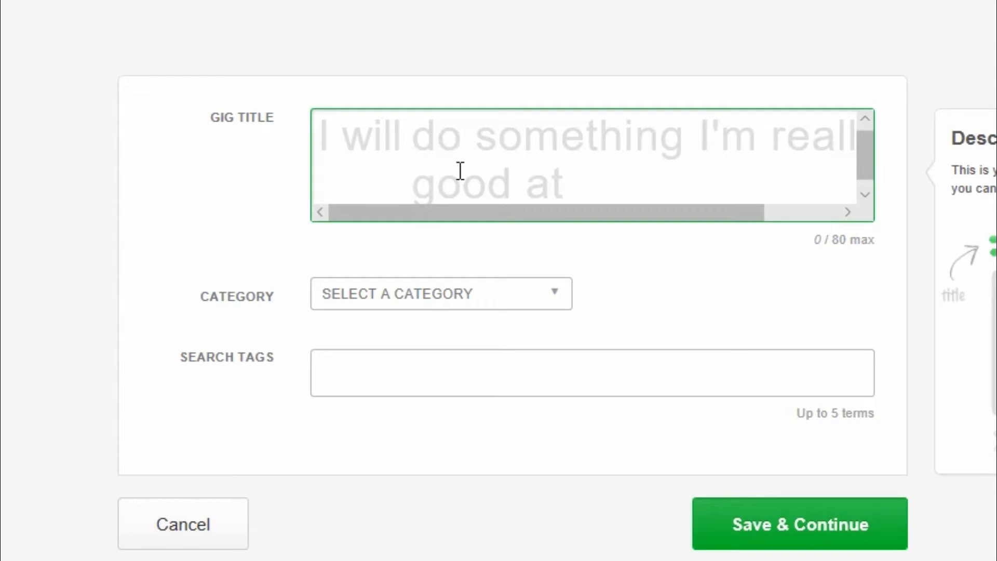
pyautogui.click(460, 170)
pyautogui.write('o')
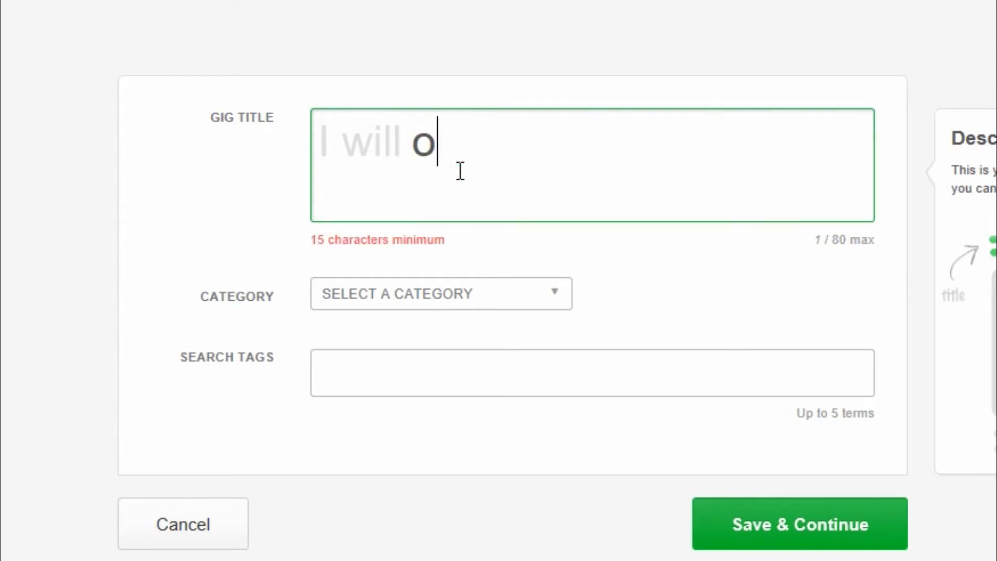
pyautogui.press('BackSpace')
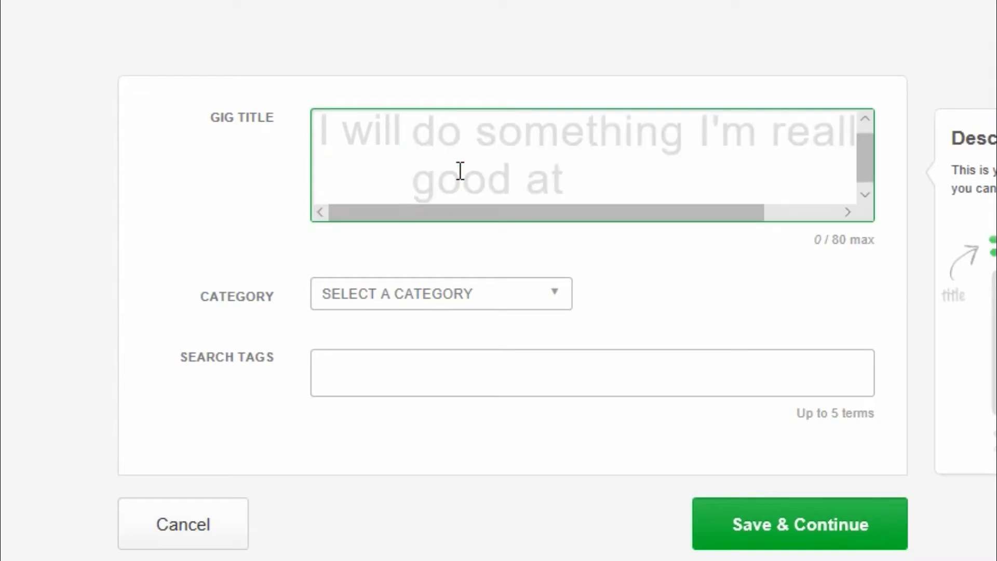
pyautogui.write('do data entry for 24 hours')
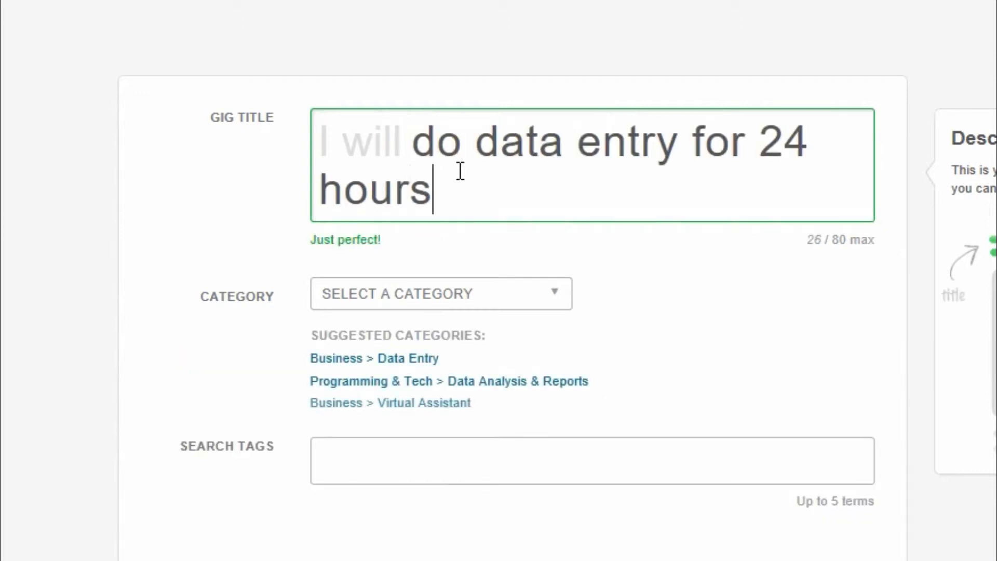
pyautogui.click(229, 167)
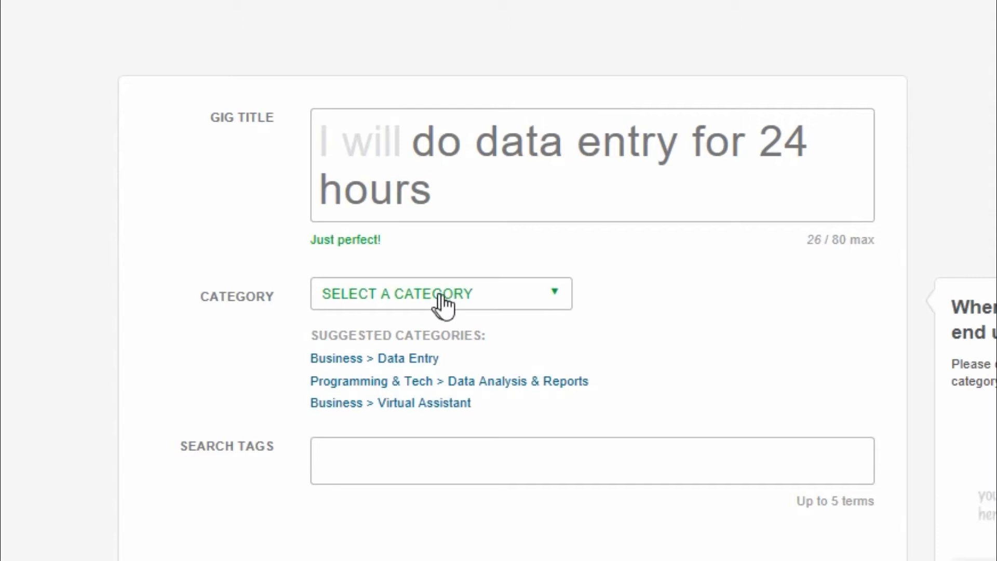
# - Set the gig's category to Business > Data Entry using the suggested categories
pyautogui.click(404, 358)
pyautogui.click(211, 366)
pyautogui.scroll(-3, 211, 366)
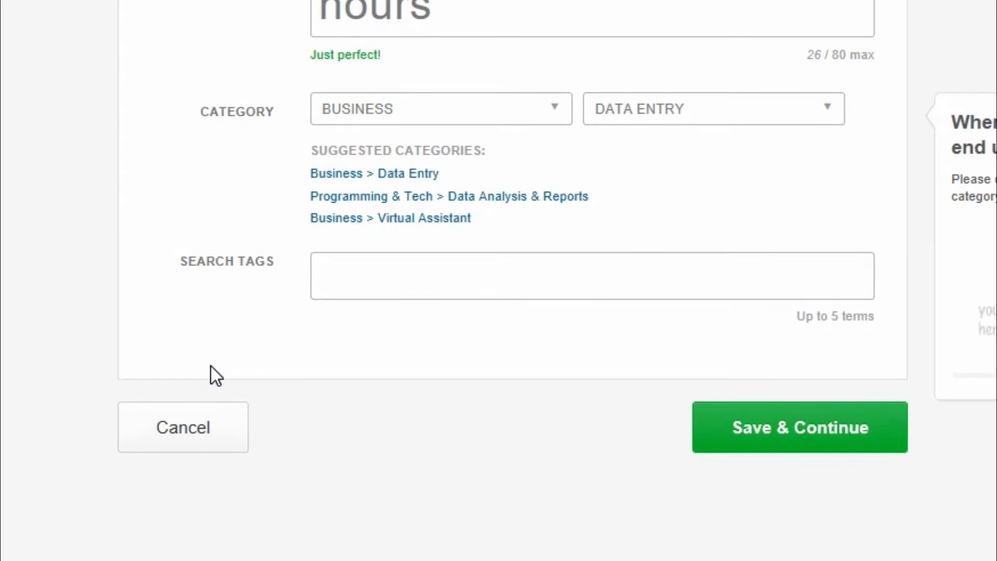
pyautogui.click(359, 285)
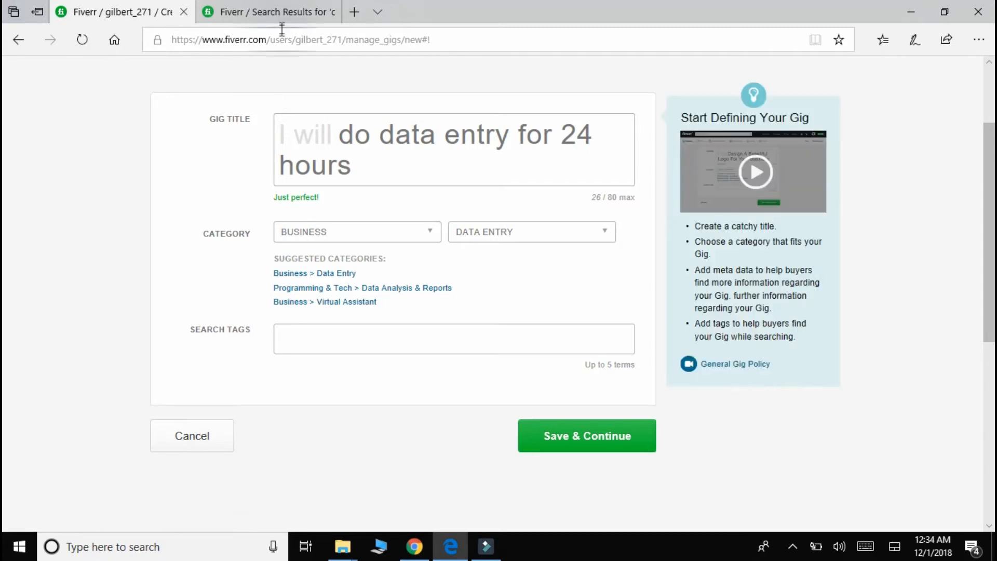
# - Go back to the data entry search results and open the gig offering data entry, data analysis and excel data entry
pyautogui.click(274, 8)
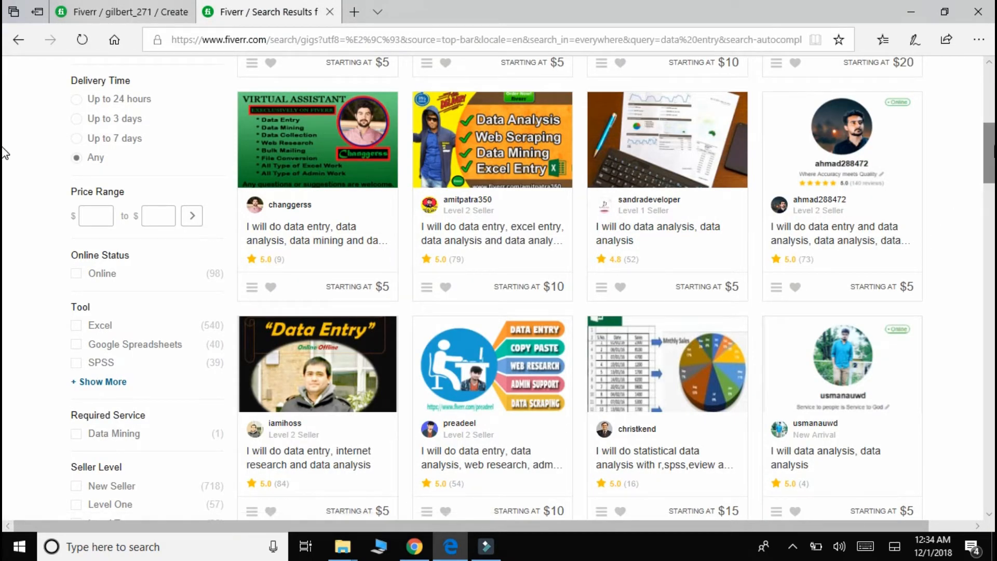
pyautogui.scroll(2, 4, 151)
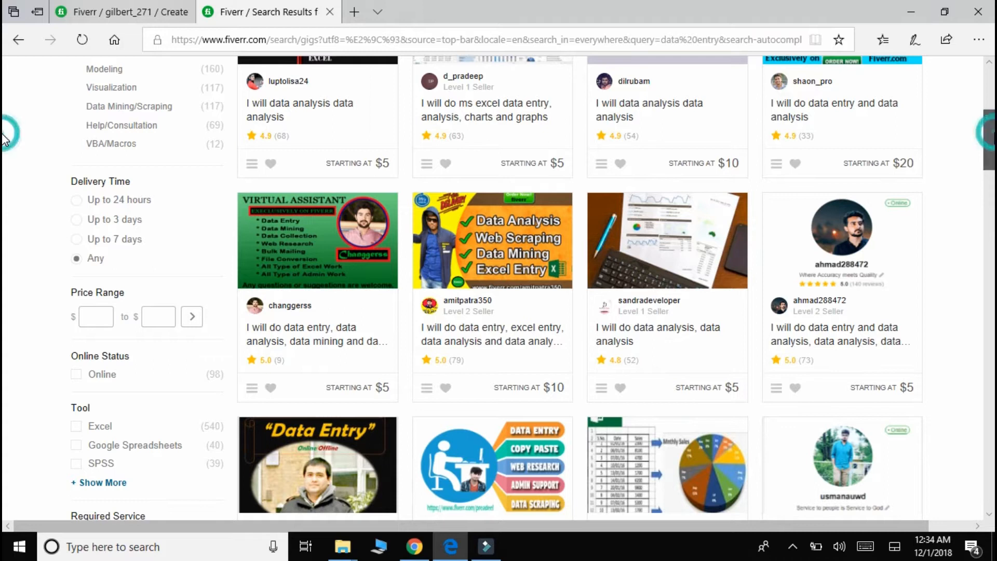
pyautogui.scroll(-6, 4, 140)
pyautogui.scroll(-1, 4, 182)
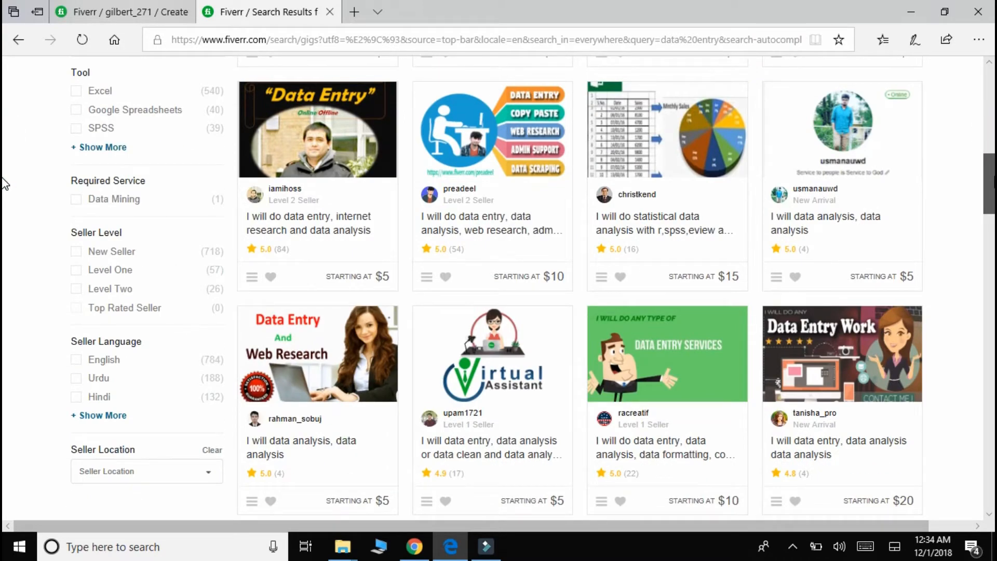
pyautogui.scroll(-5, 4, 183)
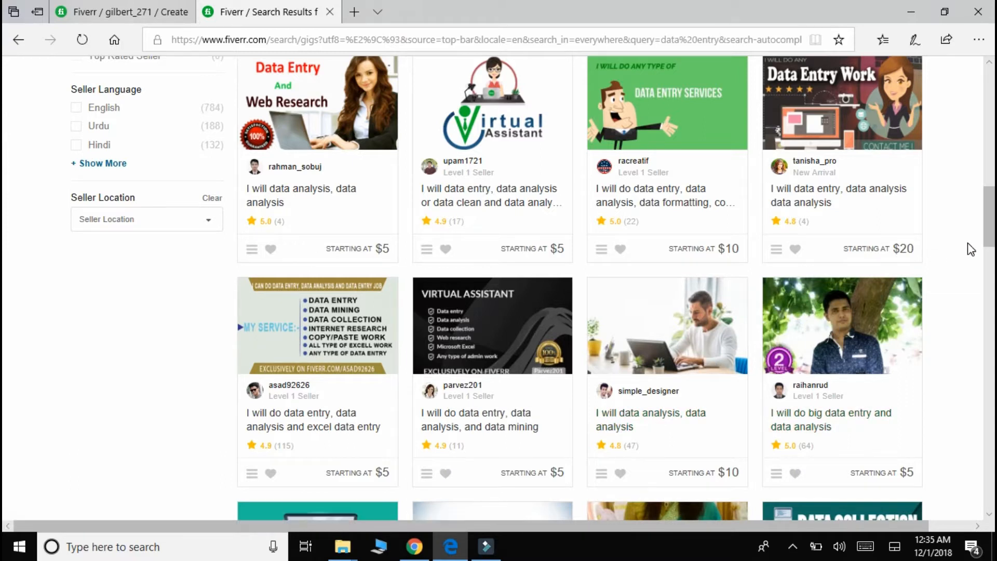
pyautogui.click(335, 427)
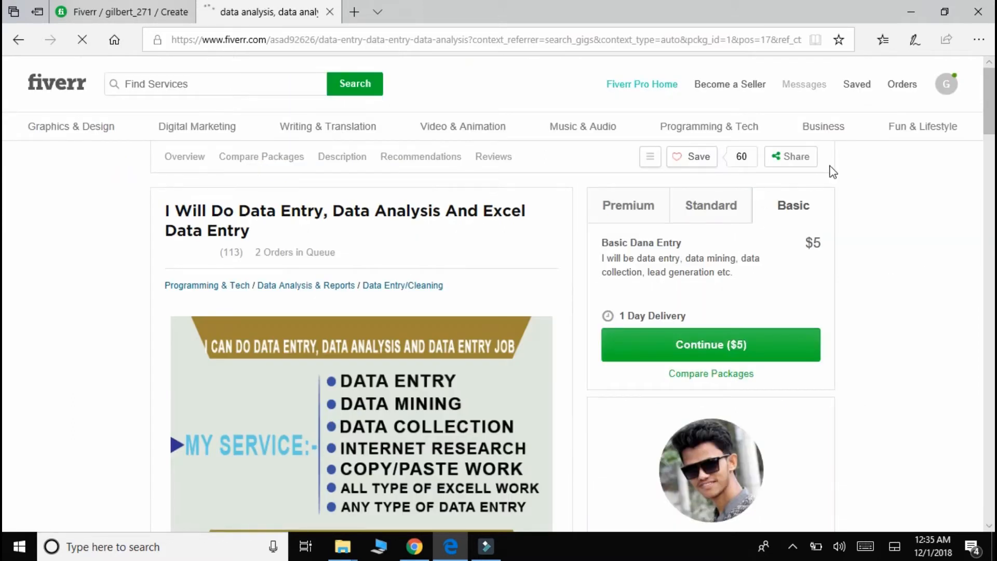
# - Look through the opened gig's packages and reviews, and examine the search tags listed below the reviews
pyautogui.scroll(-10, 4, 177)
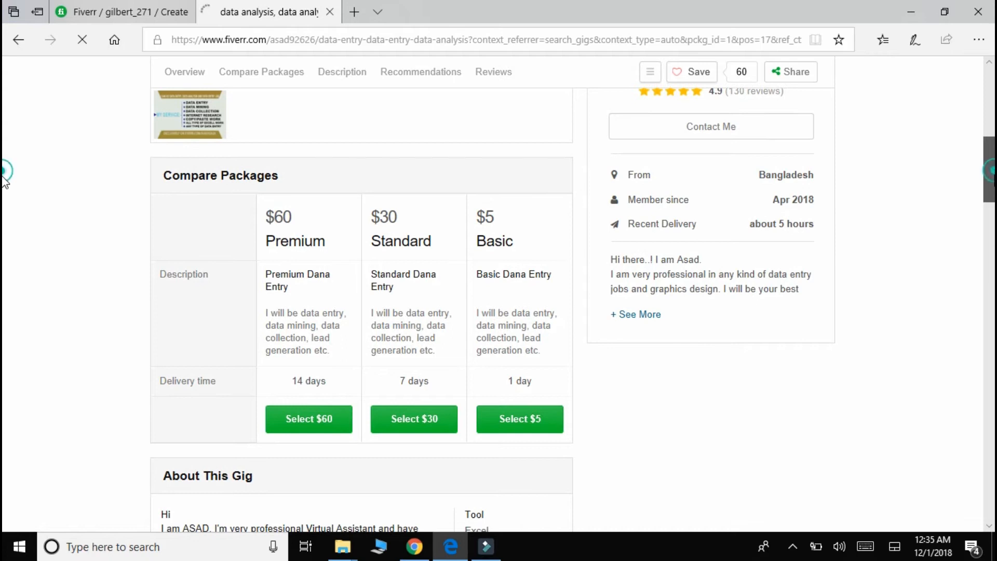
pyautogui.scroll(-20, 4, 216)
pyautogui.scroll(-6, 4, 288)
pyautogui.scroll(-10, 4, 288)
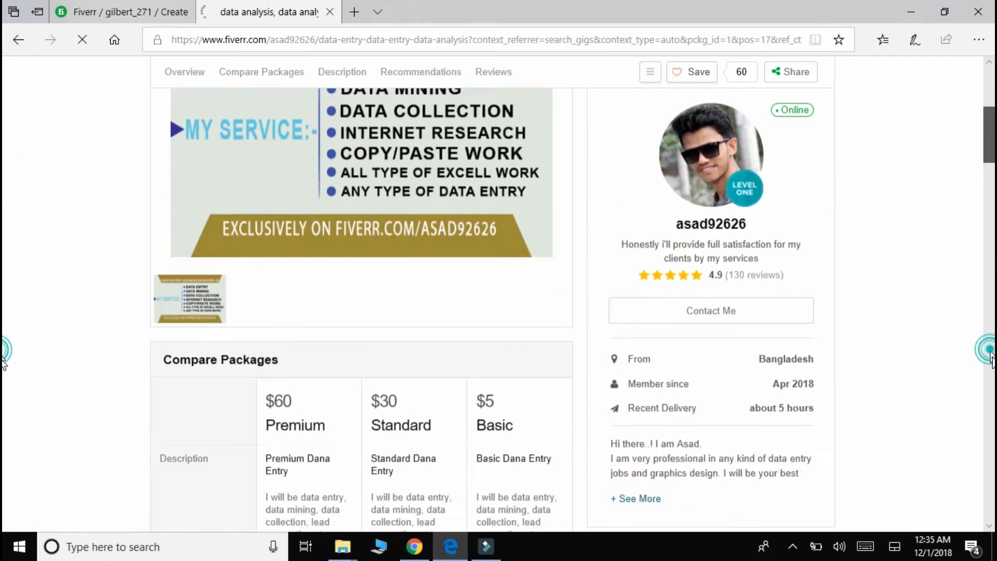
pyautogui.moveTo(991, 351); pyautogui.dragTo(989, 375)
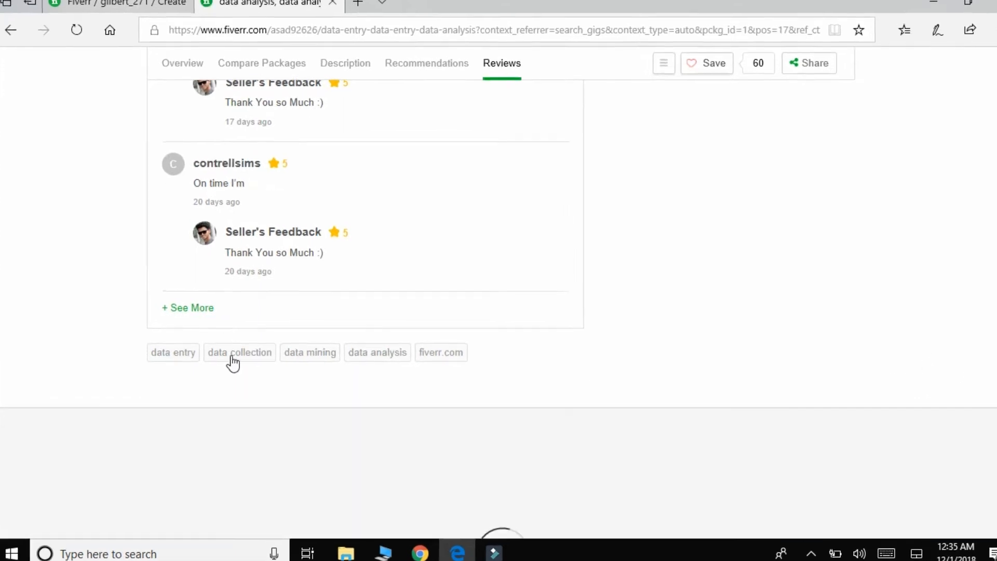
pyautogui.scroll(3, 334, 415)
pyautogui.scroll(-3, 334, 416)
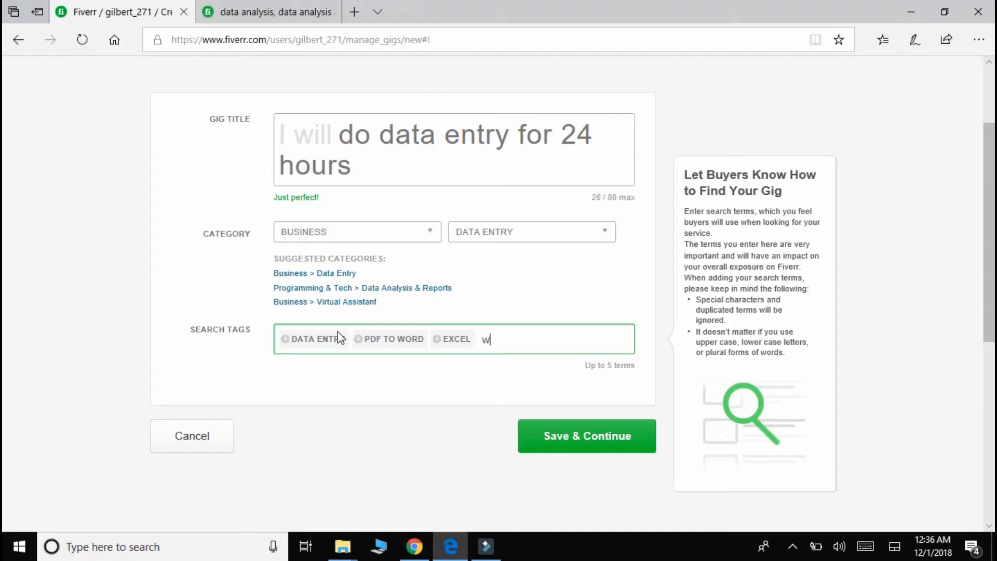
# - Add the search tags "word" and "data collection" to the new gig, then save the overview and continue to pricing
pyautogui.write('rd')
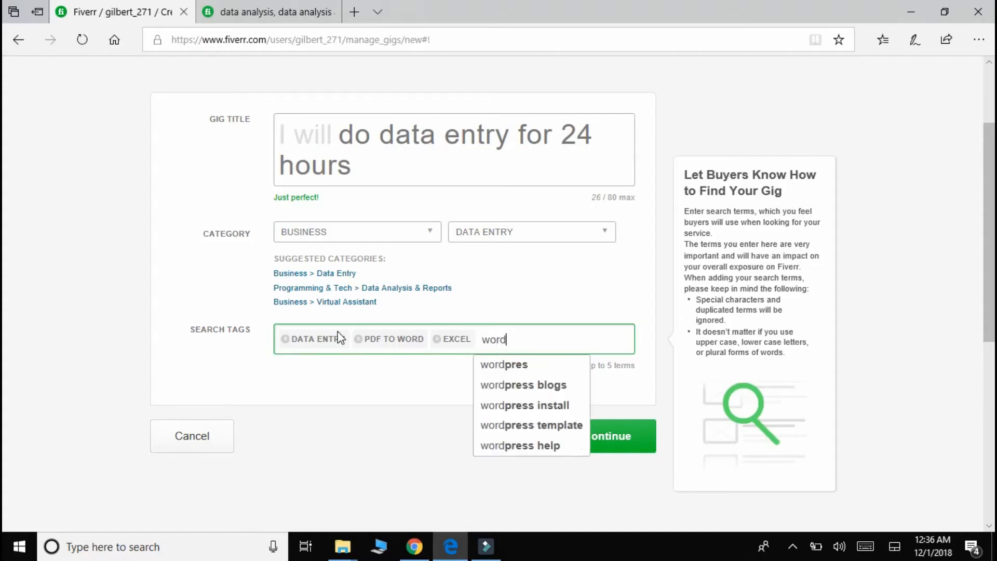
pyautogui.press('Return')
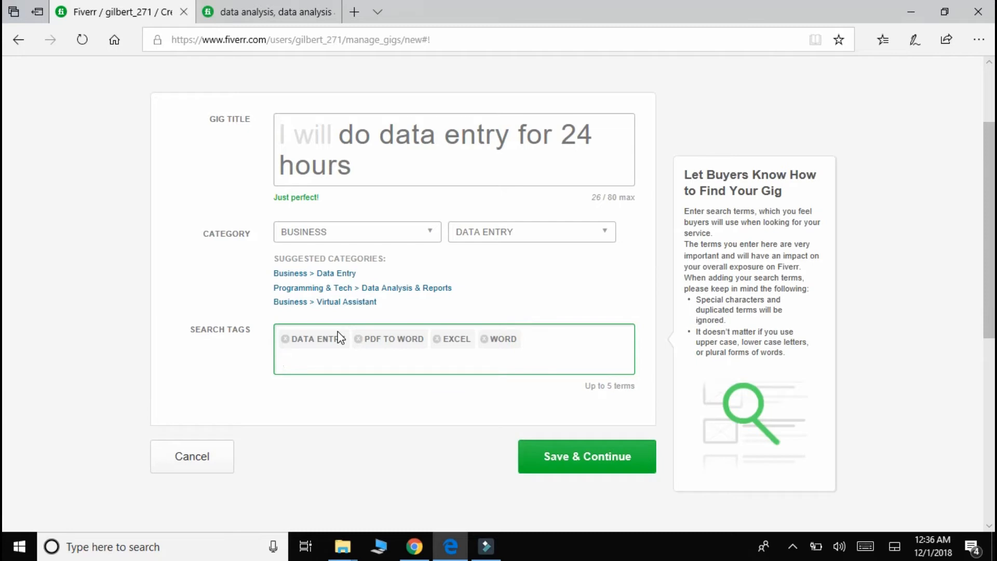
pyautogui.write('data collect')
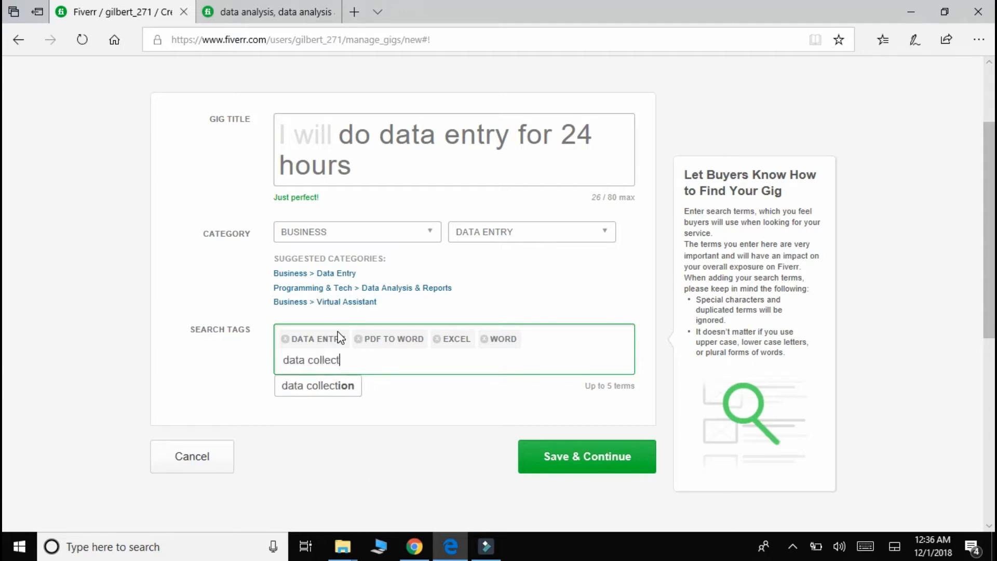
pyautogui.press('Return')
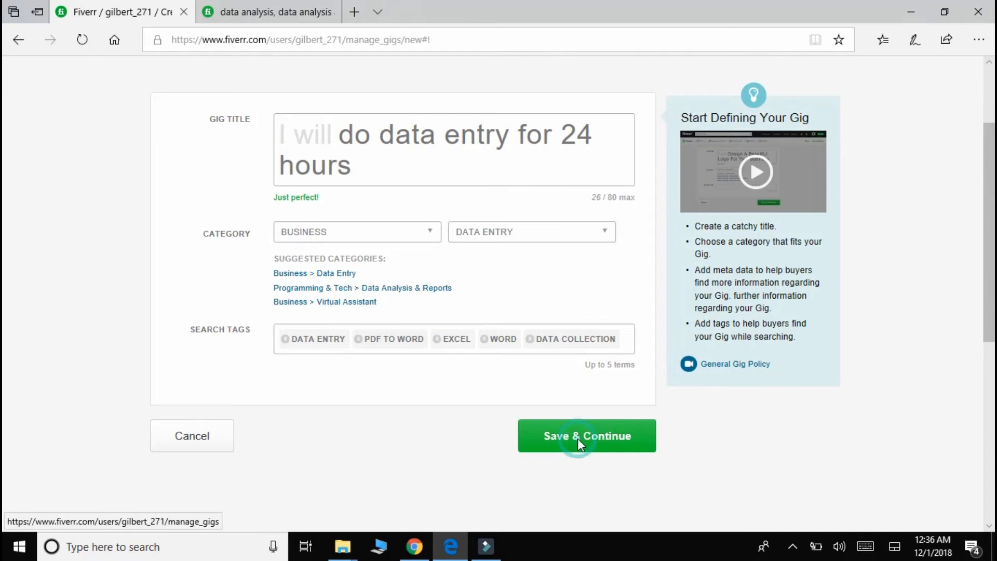
pyautogui.click(578, 439)
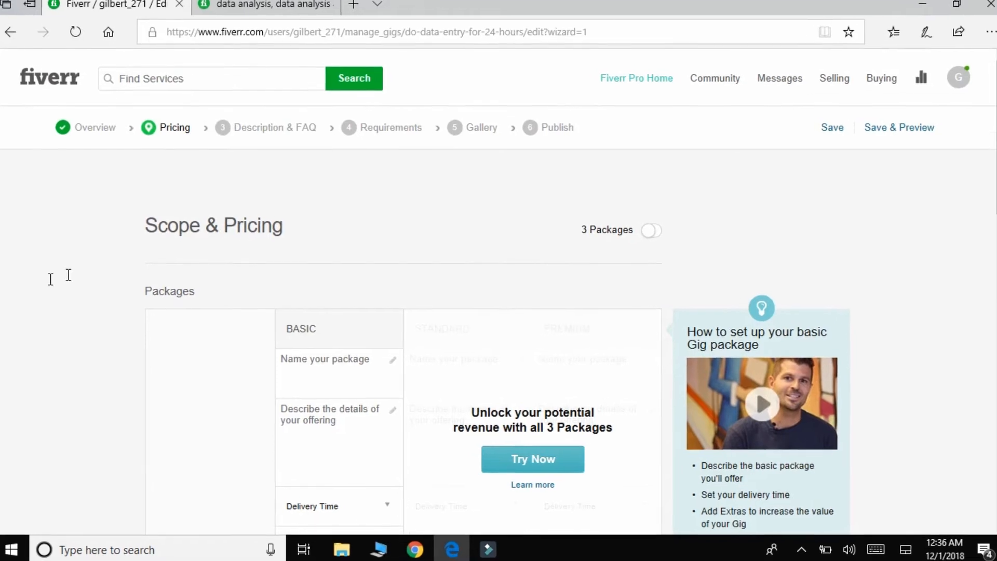
# - Fill in the Basic package with the name "Basic", the description "Data Entry of 500 words" and 1 Day Delivery
pyautogui.scroll(-5, 36, 268)
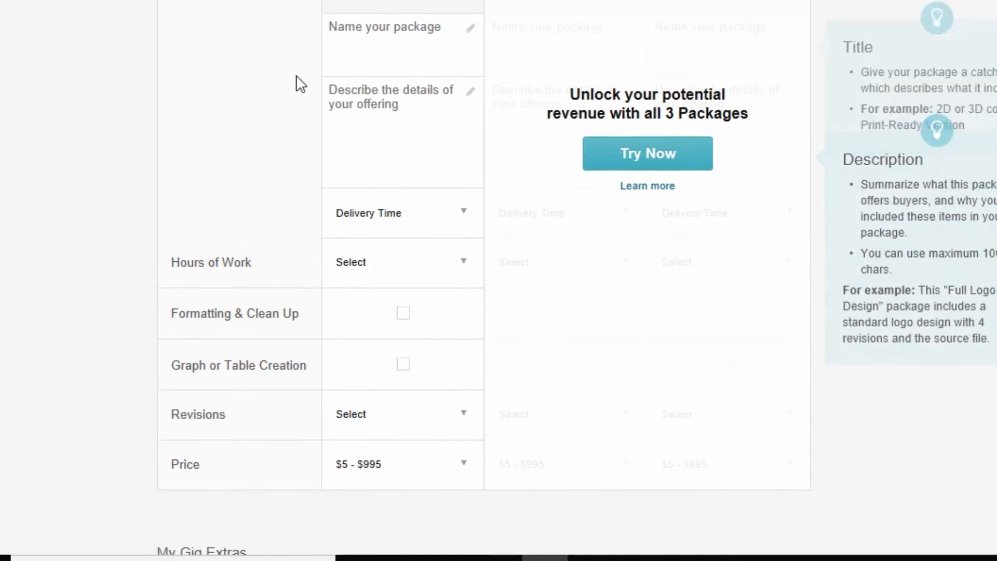
pyautogui.click(457, 57)
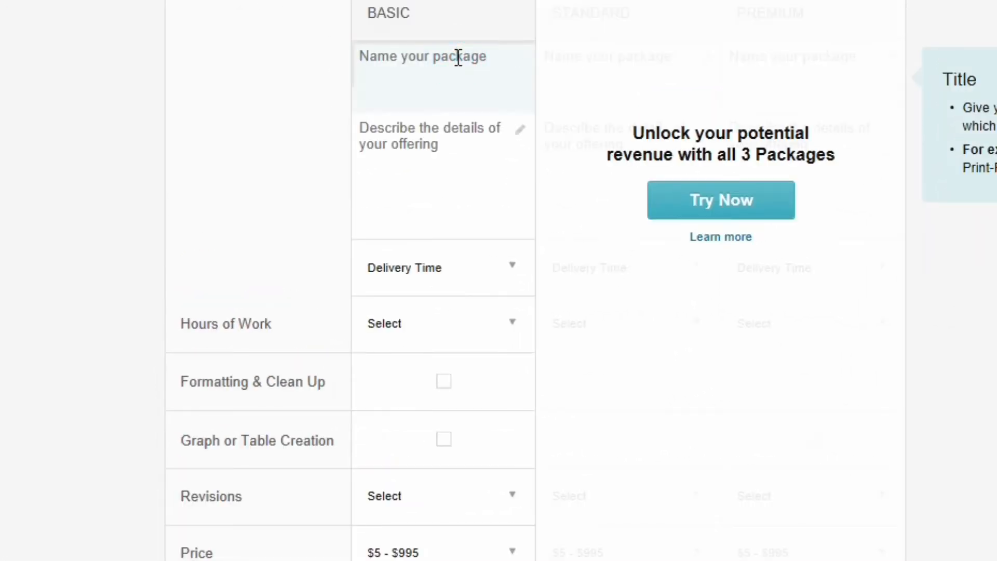
pyautogui.write('Basic')
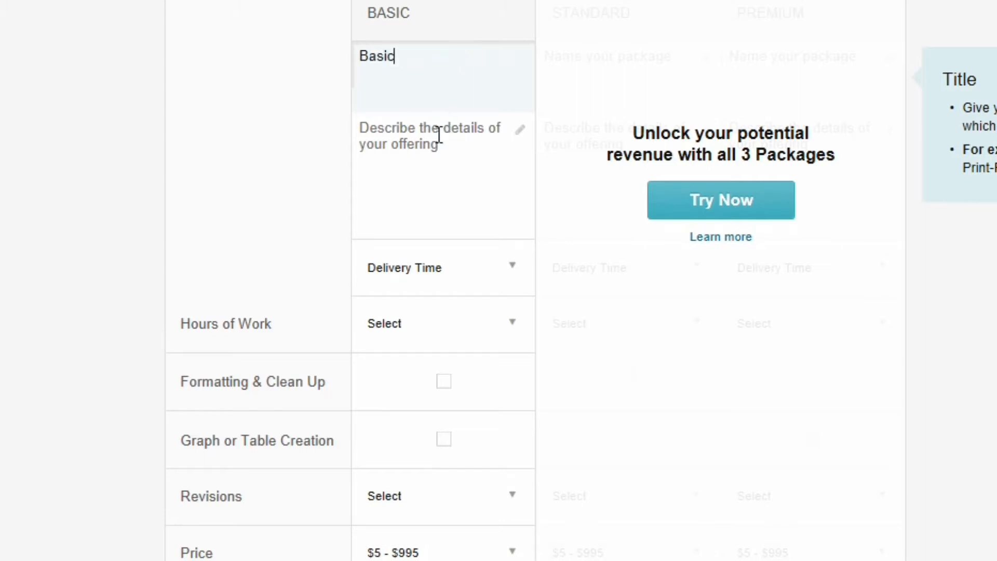
pyautogui.click(438, 138)
pyautogui.write('Data Entry of 500 words')
pyautogui.click(498, 272)
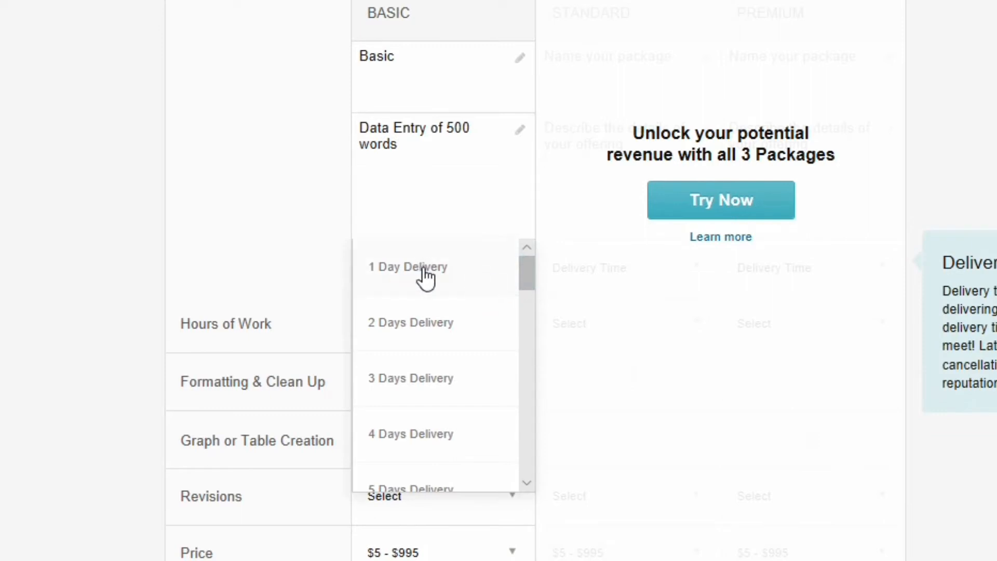
pyautogui.click(425, 275)
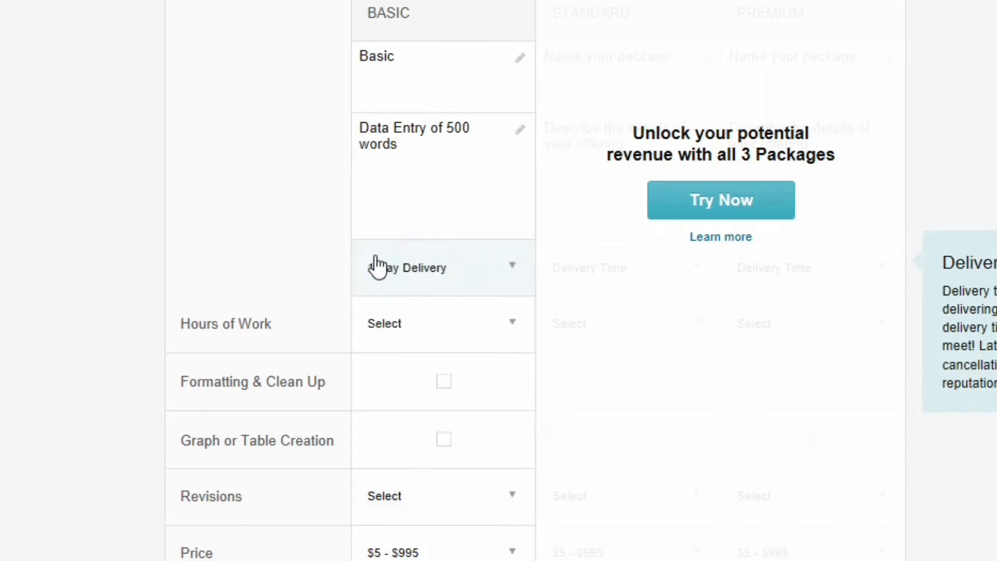
pyautogui.scroll(-5, 535, 281)
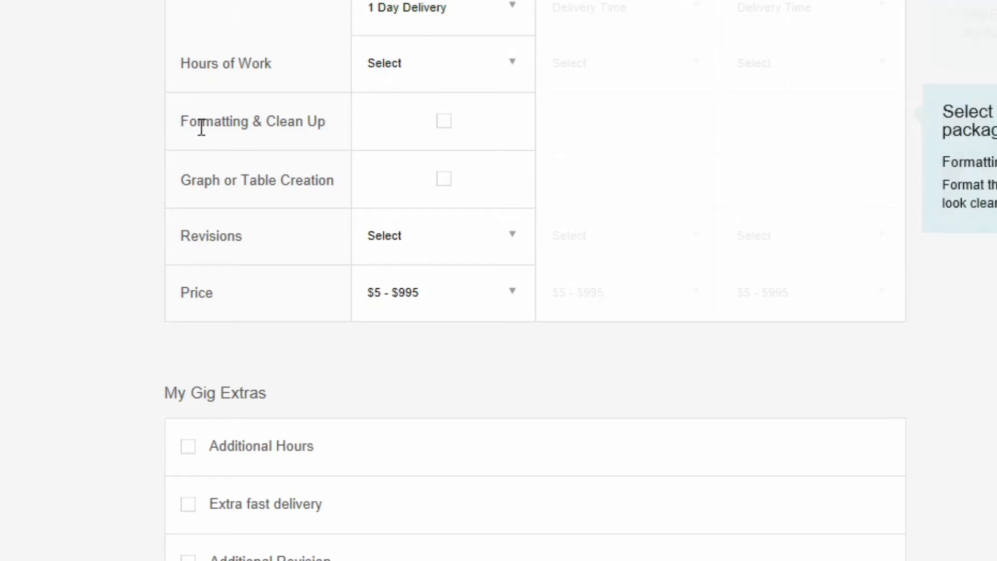
pyautogui.click(93, 169)
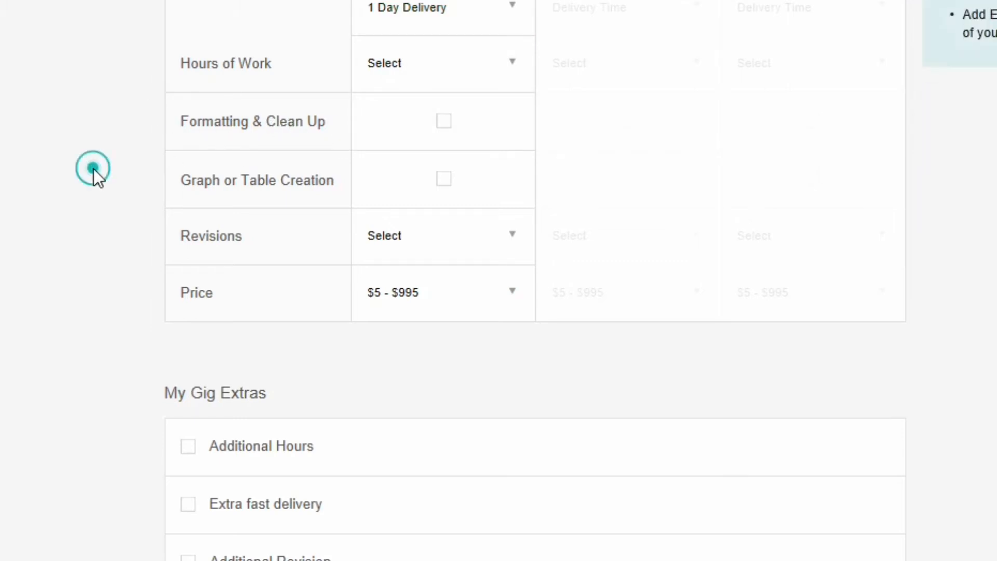
# - Set the Basic package to Unlimited revisions and a price of $5
pyautogui.scroll(-2, 93, 169)
pyautogui.click(486, 166)
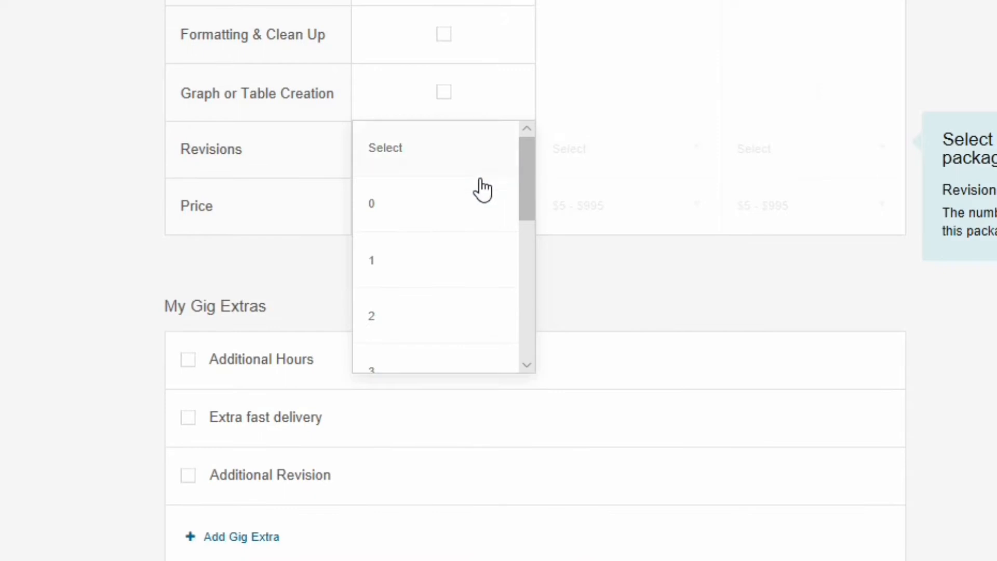
pyautogui.moveTo(531, 201); pyautogui.dragTo(531, 360)
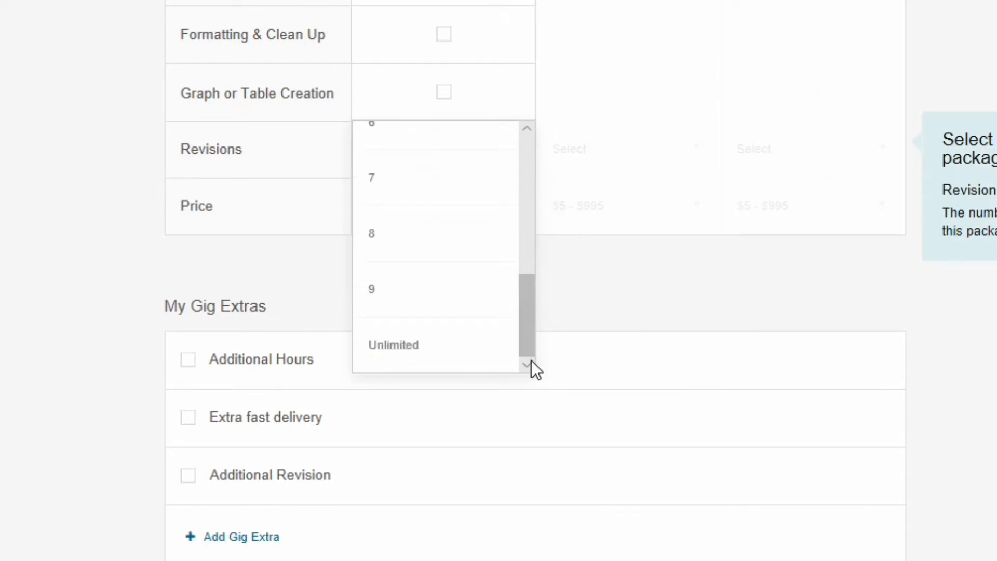
pyautogui.click(402, 347)
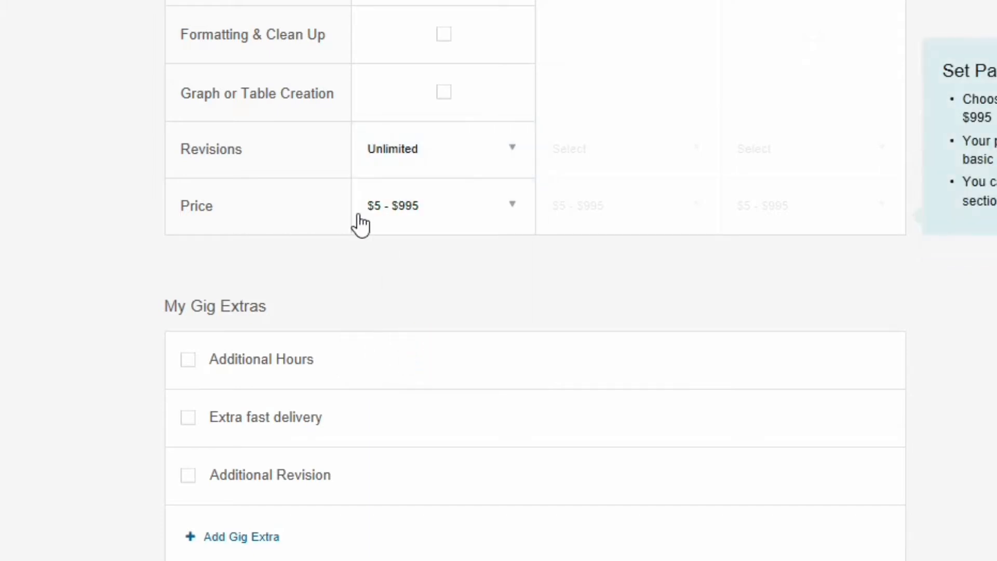
pyautogui.click(426, 221)
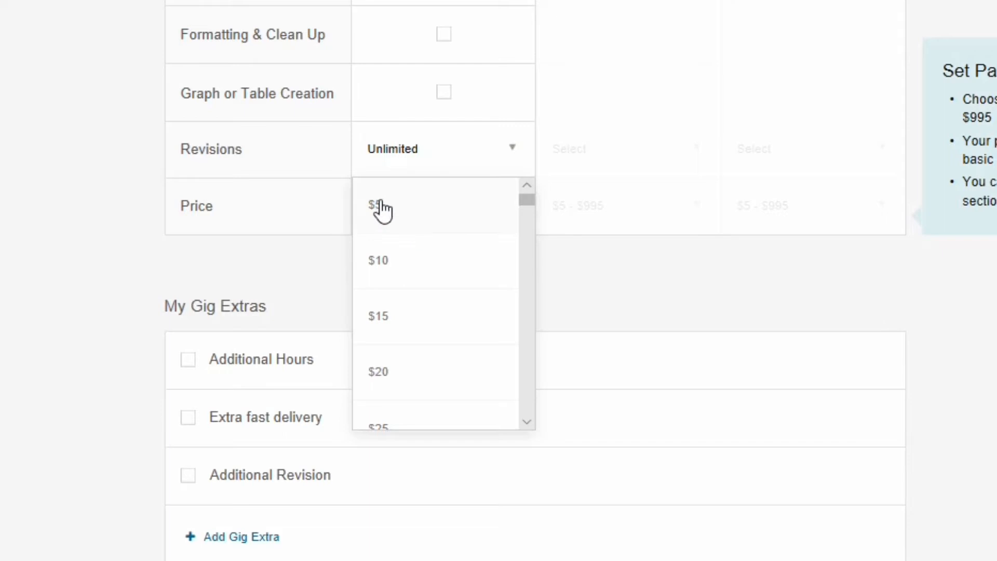
pyautogui.click(378, 206)
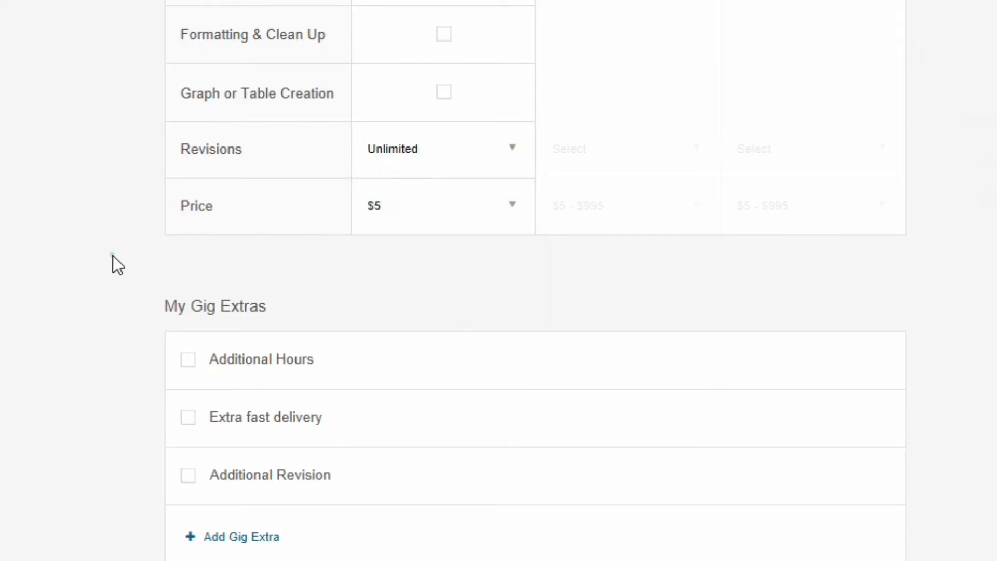
# - Offer the Additional Hours gig extra on the Basic package, charging $5 for an additional 5 hours of work
pyautogui.scroll(-5, 113, 256)
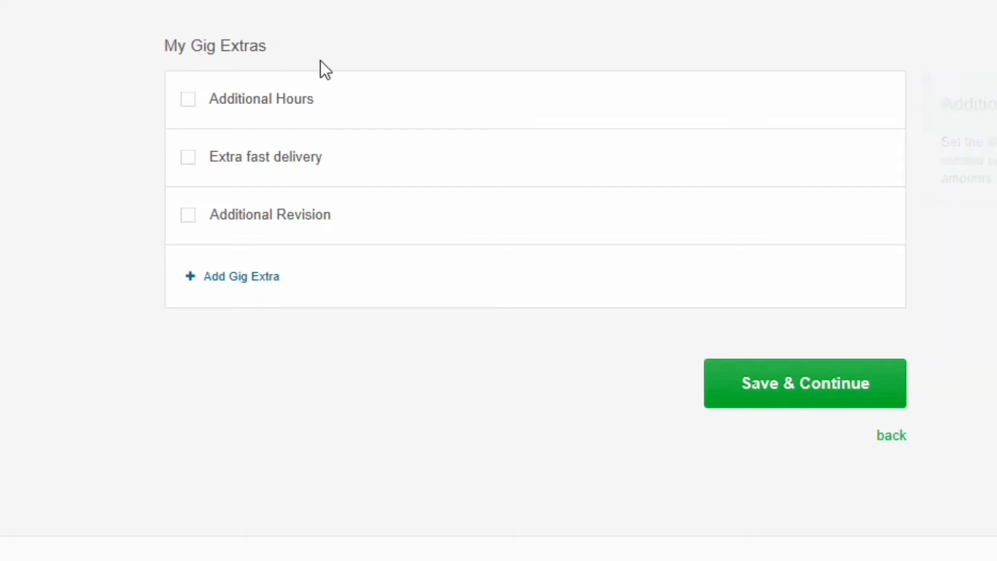
pyautogui.click(187, 99)
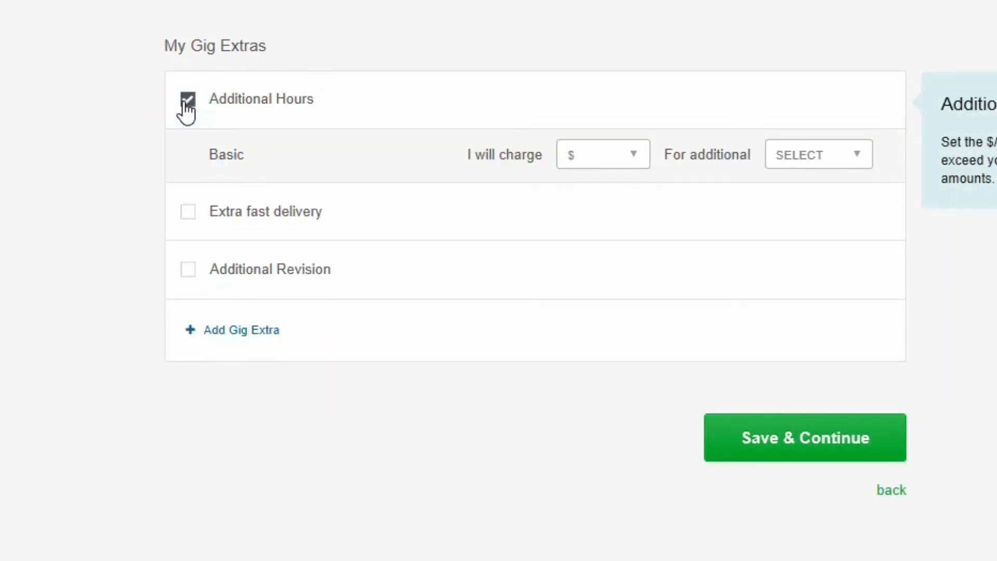
pyautogui.click(600, 154)
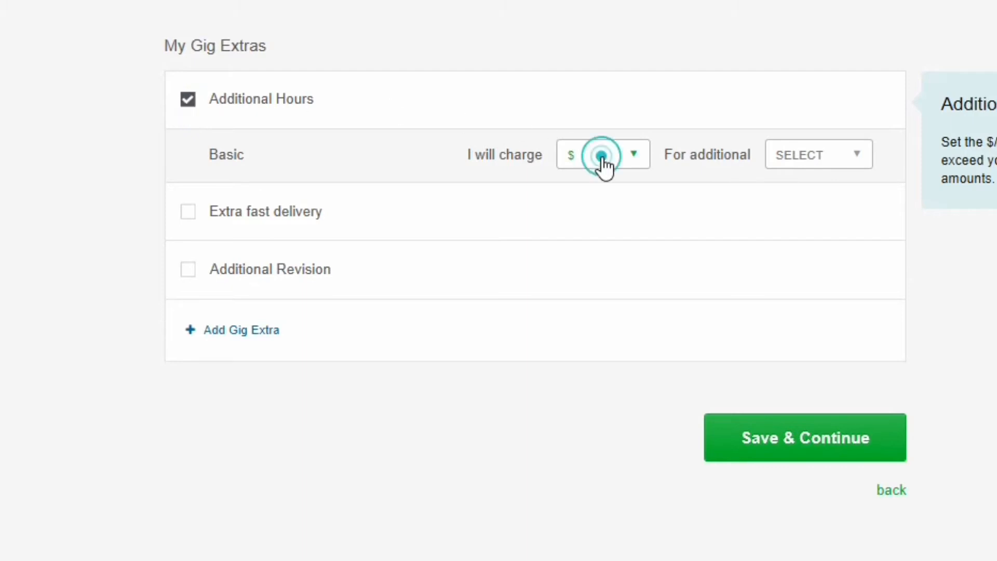
pyautogui.click(589, 206)
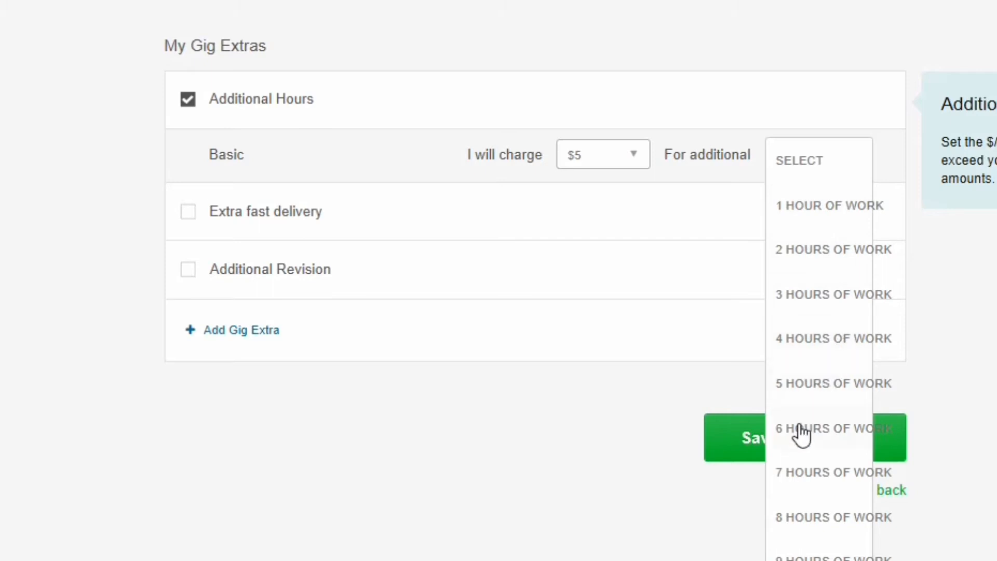
pyautogui.click(786, 384)
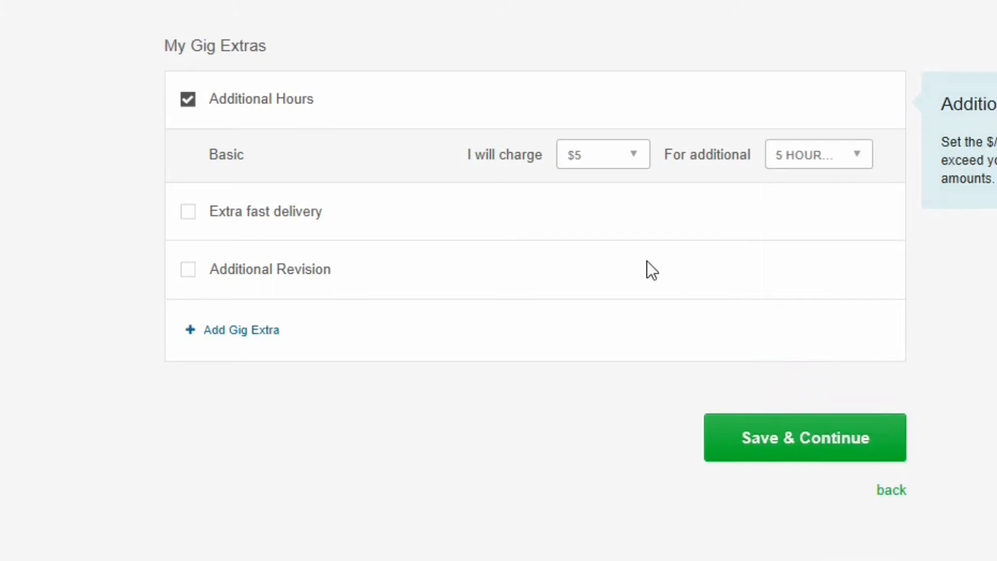
# - Enable the Extra fast delivery gig extra, and switch the Additional Revision extra on and off again
pyautogui.click(193, 214)
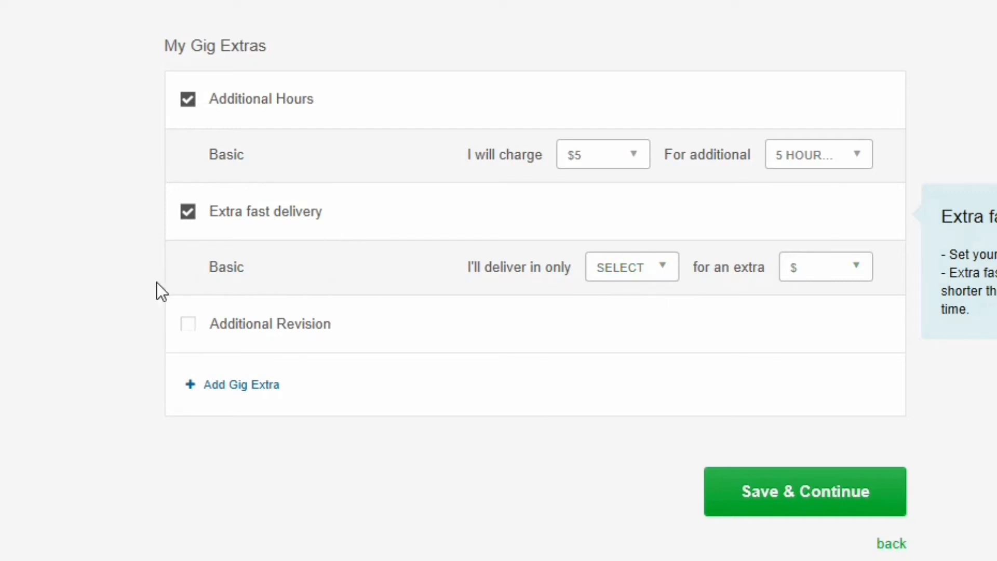
pyautogui.click(187, 326)
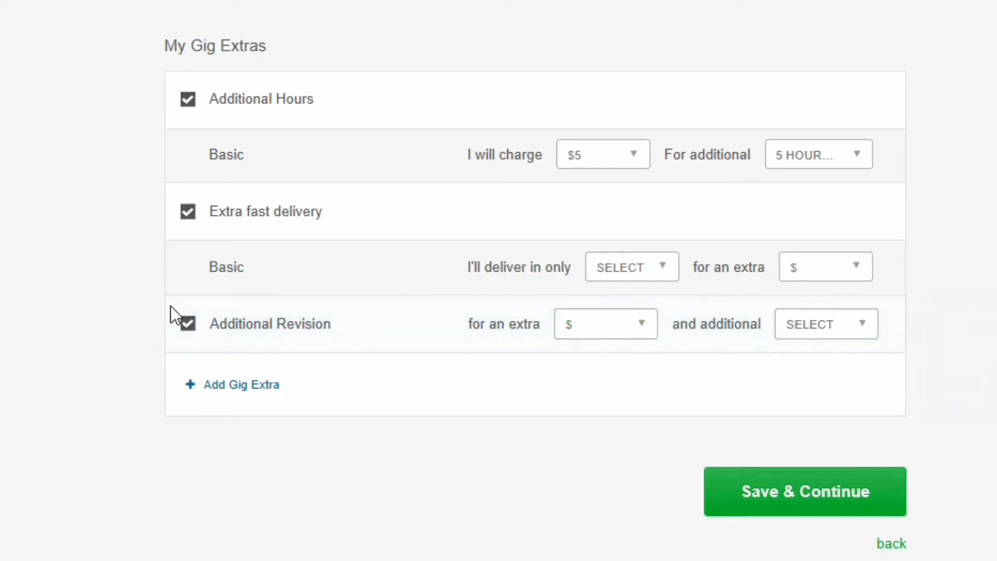
pyautogui.click(188, 324)
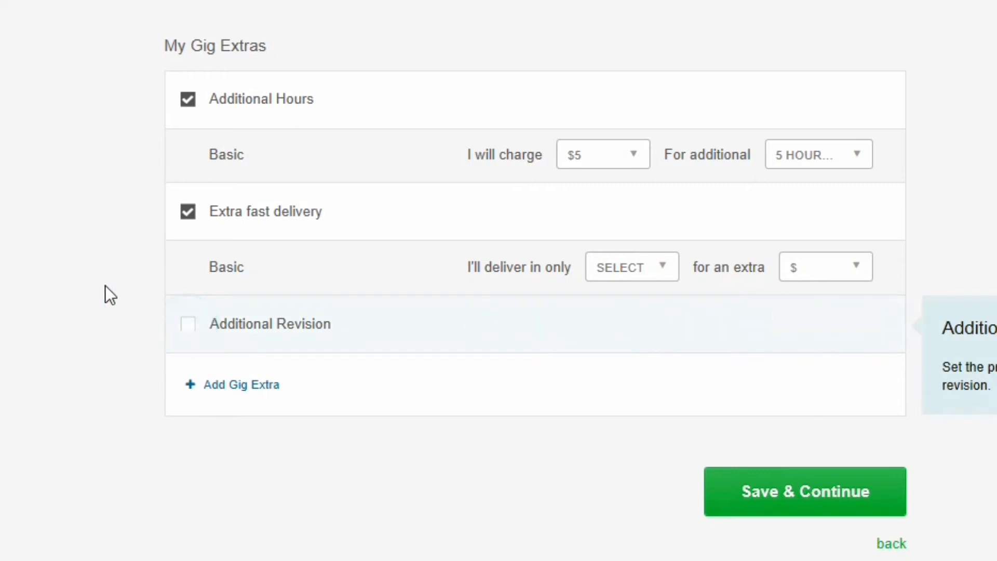
# - Change the Basic package's number of revisions to 3
pyautogui.scroll(8, 90, 274)
pyautogui.scroll(-7, 89, 274)
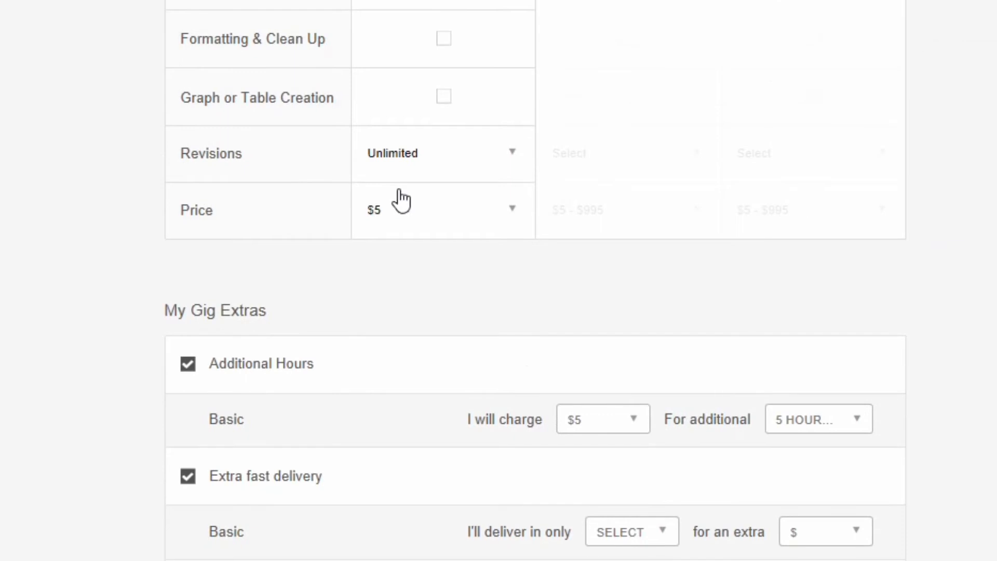
pyautogui.click(494, 156)
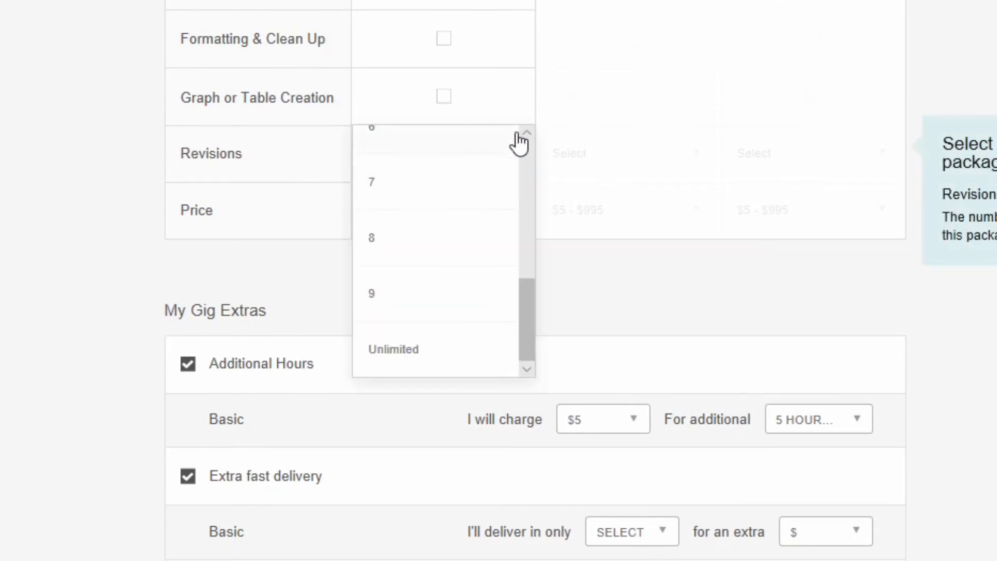
pyautogui.click(528, 165)
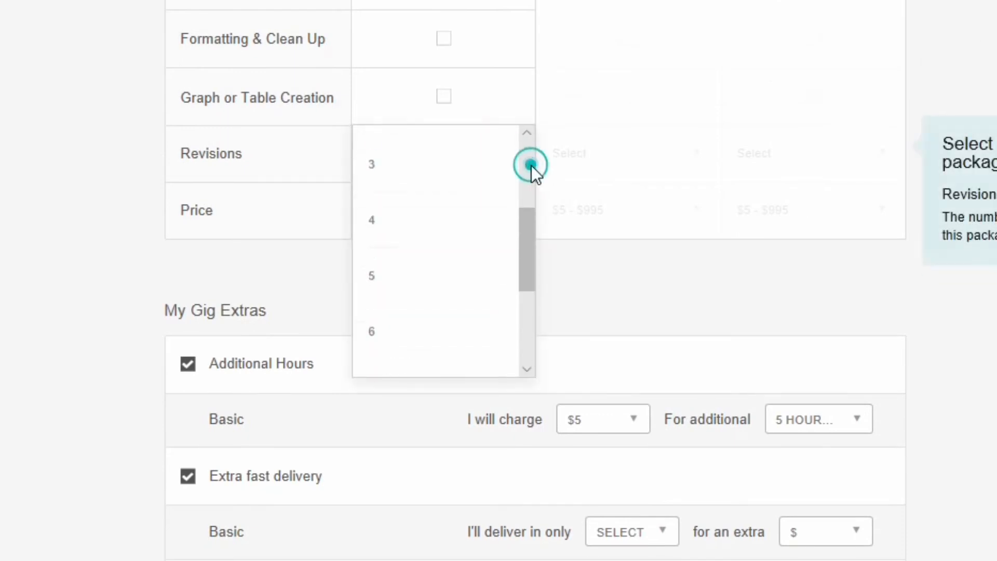
pyautogui.click(380, 174)
pyautogui.scroll(2, 367, 185)
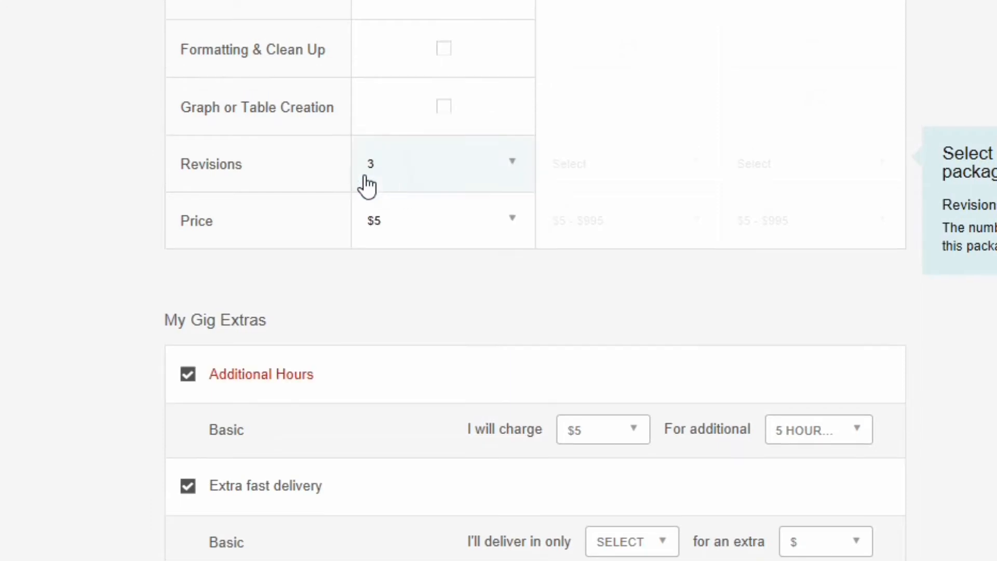
# - Turn off the Additional Hours gig extra, leaving the Extra fast delivery price unset
pyautogui.scroll(-7, 535, 280)
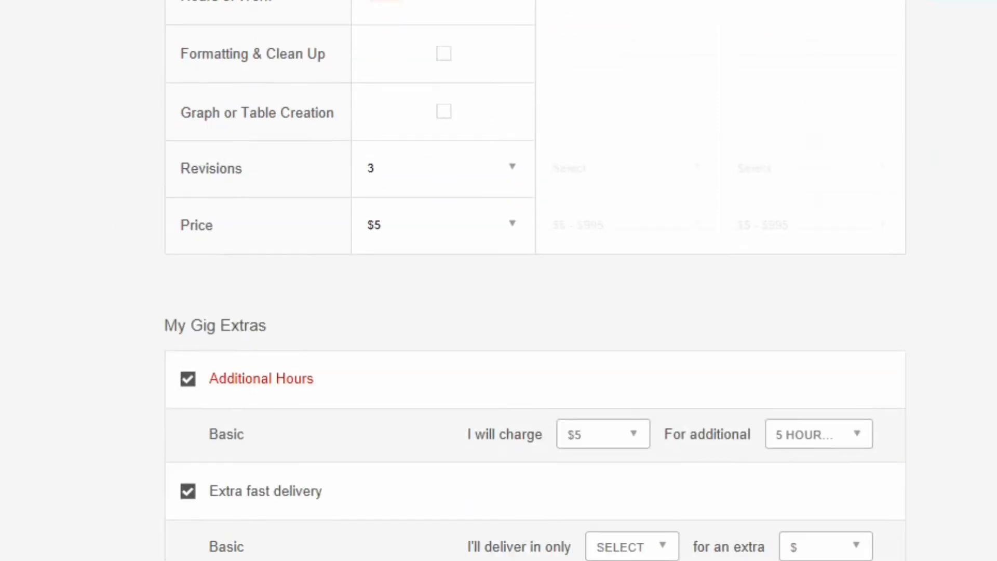
pyautogui.scroll(-2, 499, 281)
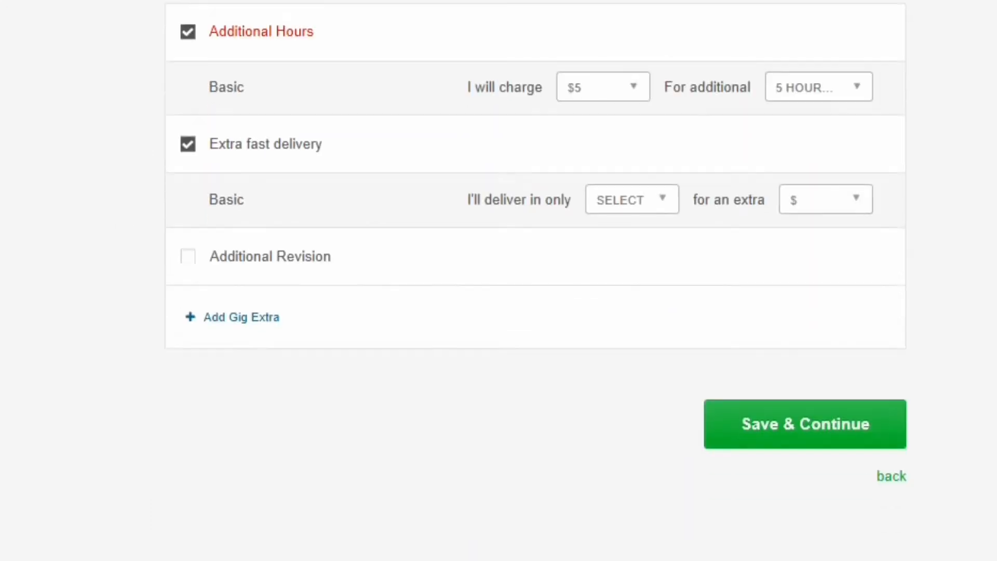
pyautogui.click(189, 33)
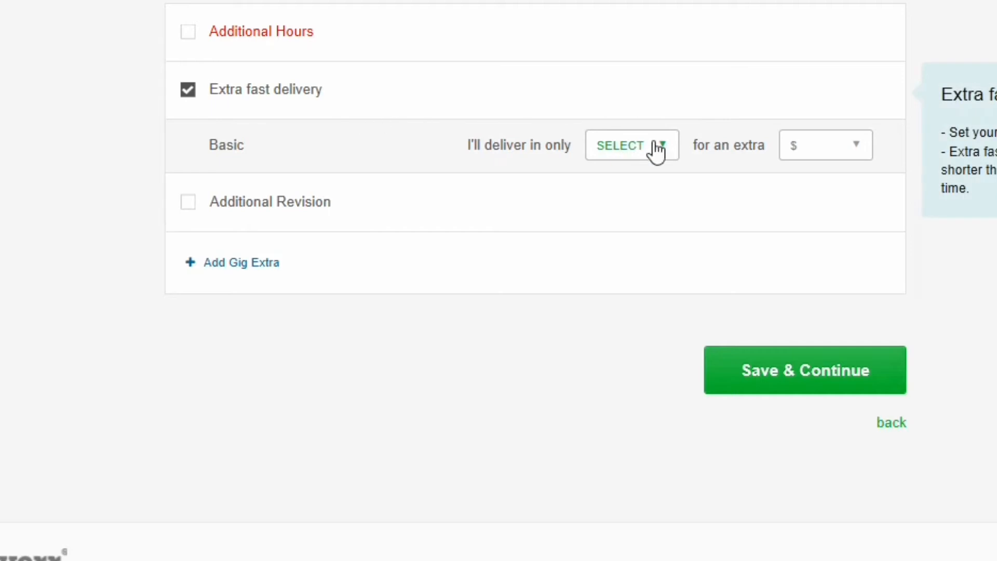
pyautogui.click(835, 158)
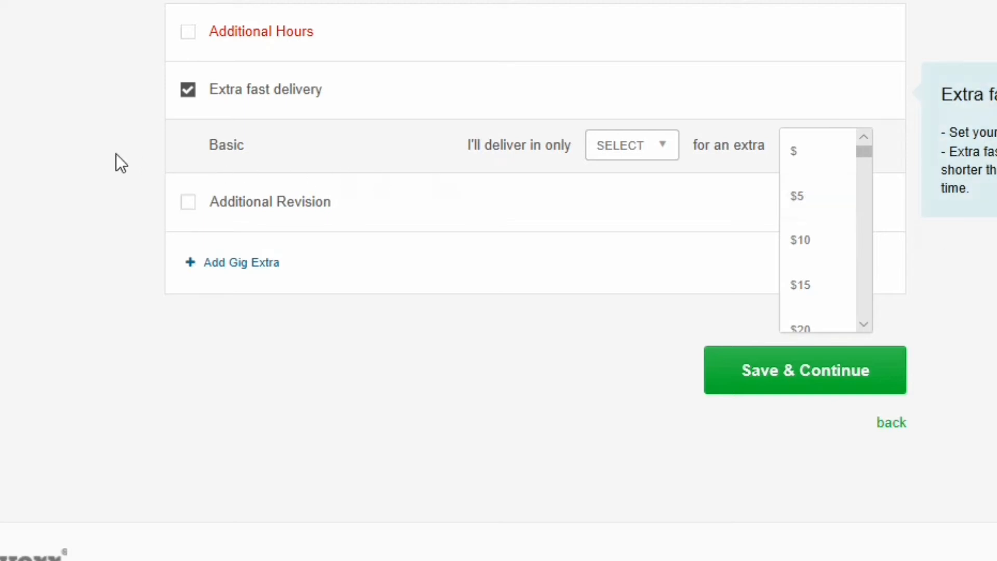
pyautogui.click(18, 213)
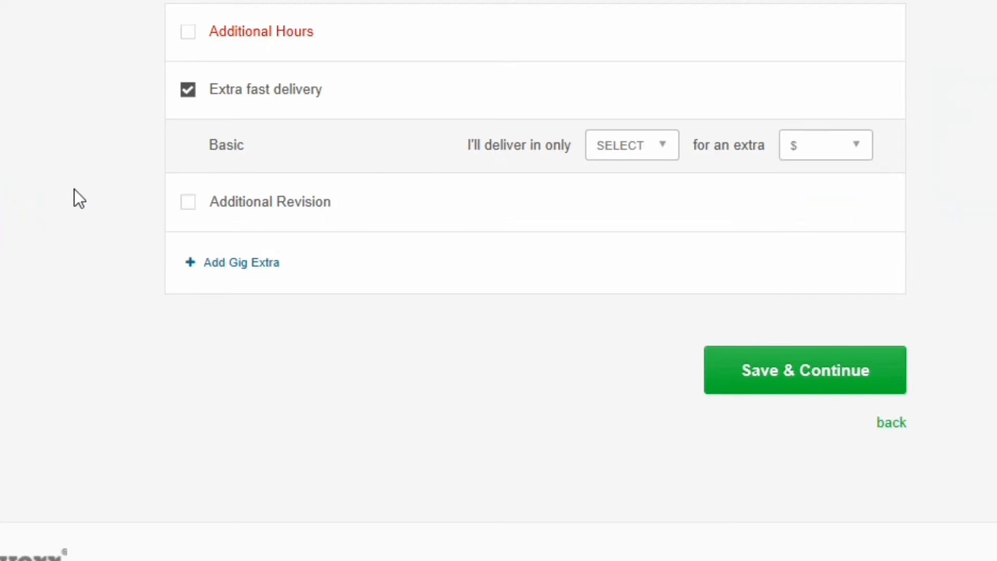
# - Add a blank custom gig extra and offer an Additional Revision for an extra $5 and 1 additional day
pyautogui.click(240, 264)
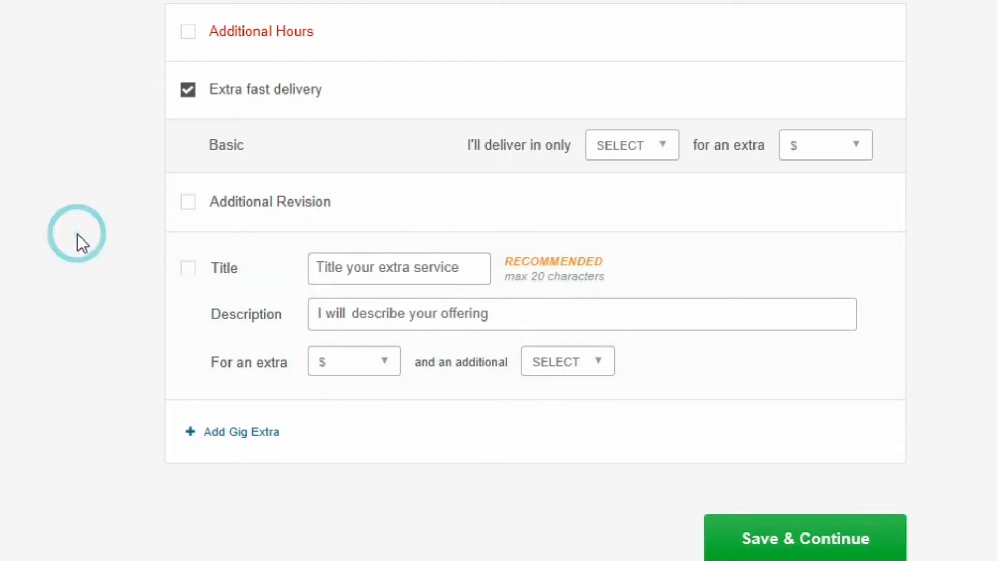
pyautogui.click(188, 204)
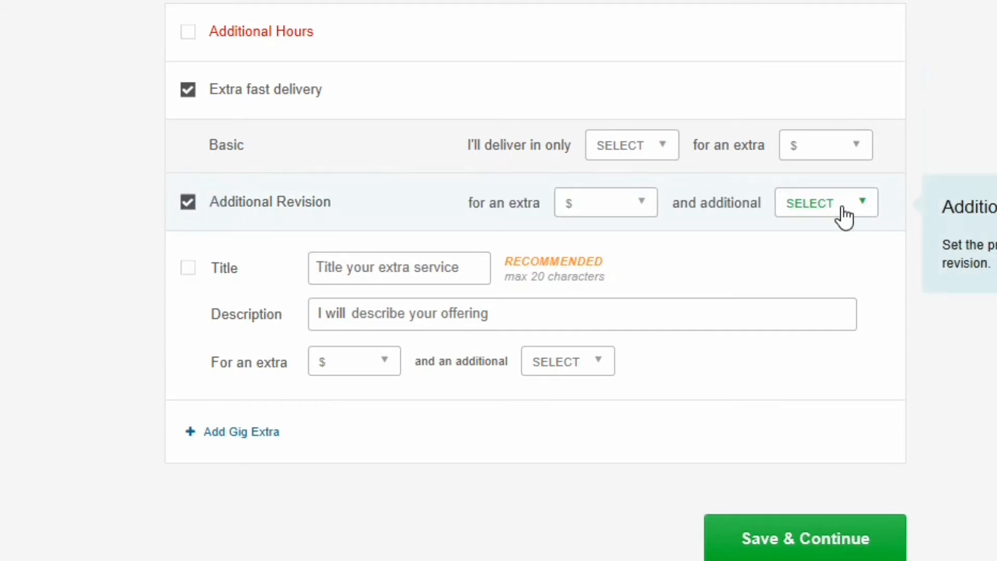
pyautogui.click(647, 204)
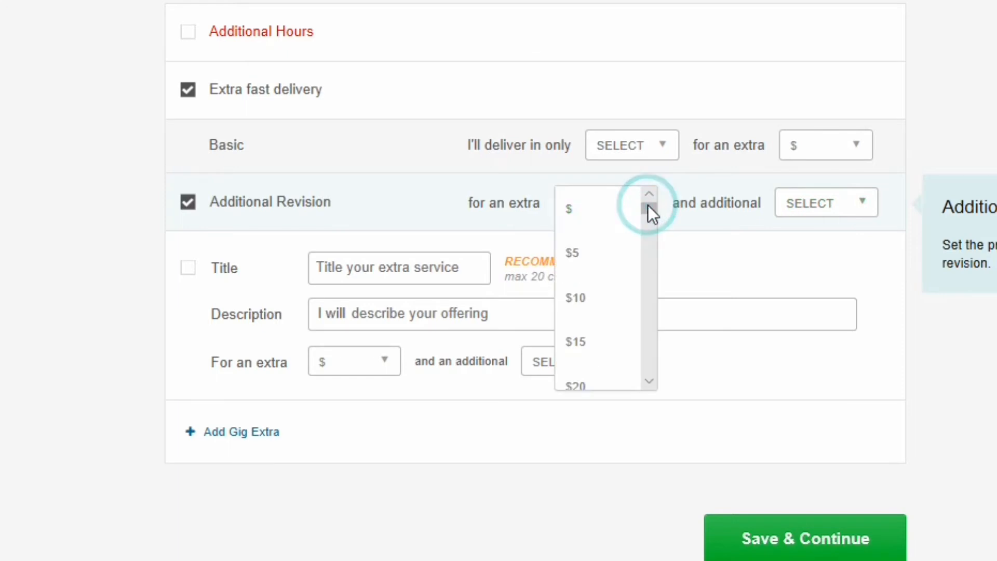
pyautogui.click(586, 259)
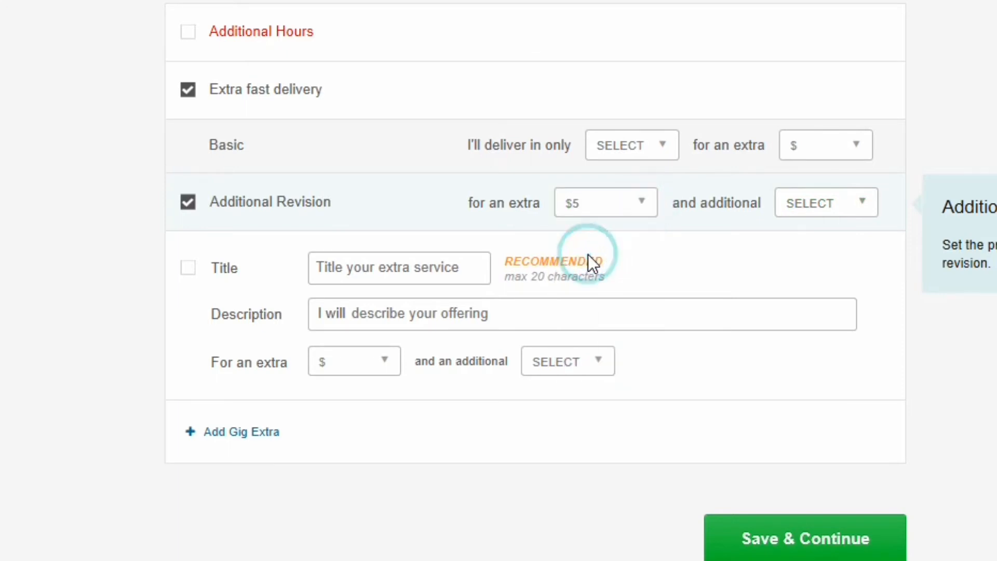
pyautogui.click(834, 220)
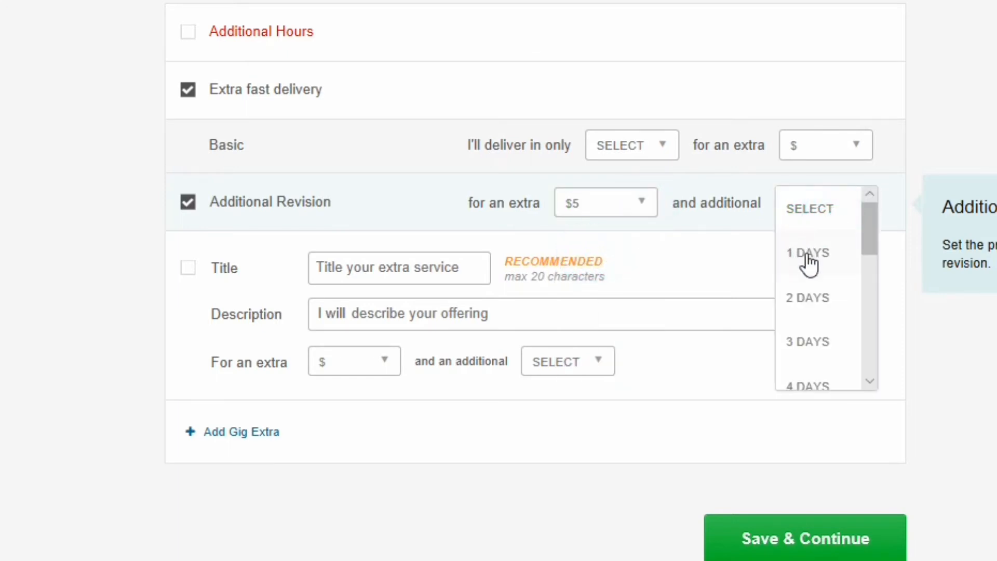
pyautogui.click(806, 254)
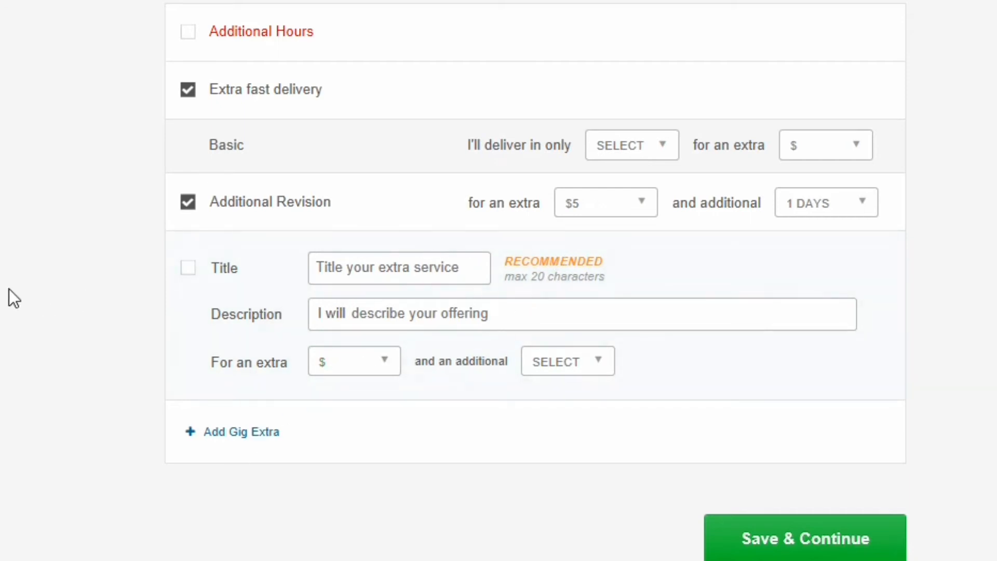
# - Unlock all three packages so that Standard and Premium can be offered alongside Basic
pyautogui.scroll(10, 8, 289)
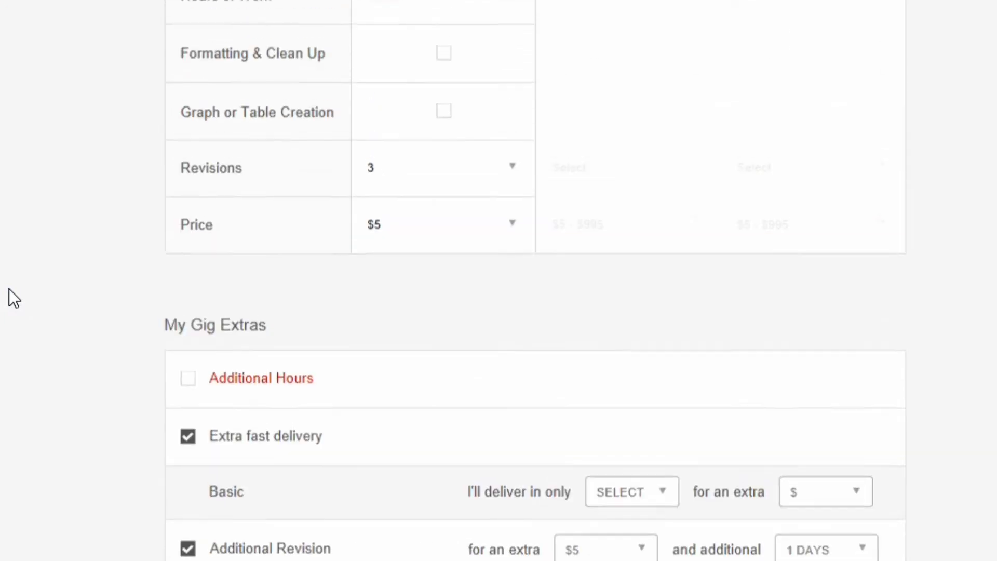
pyautogui.scroll(2, 14, 298)
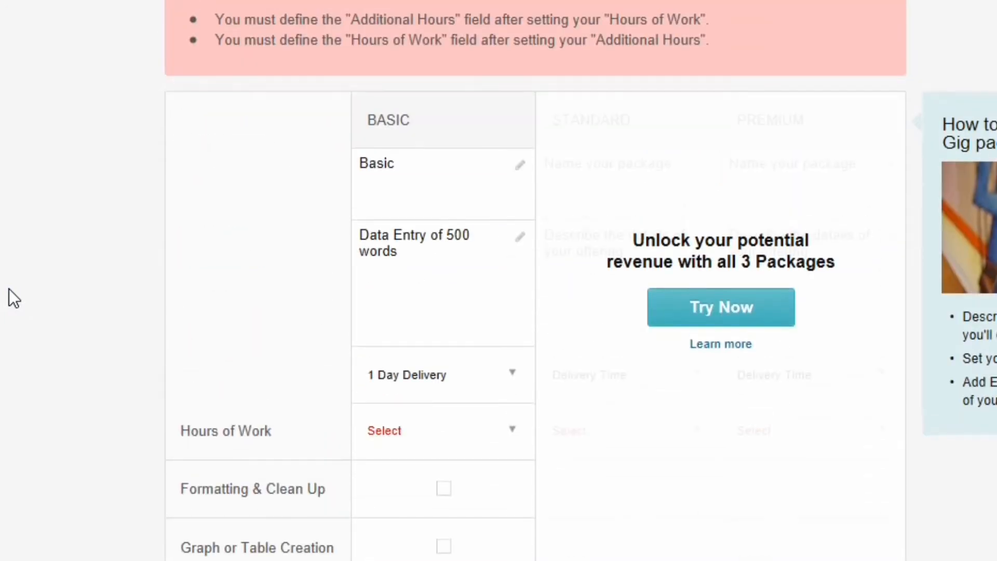
pyautogui.scroll(-2, 8, 290)
pyautogui.scroll(-2, 8, 289)
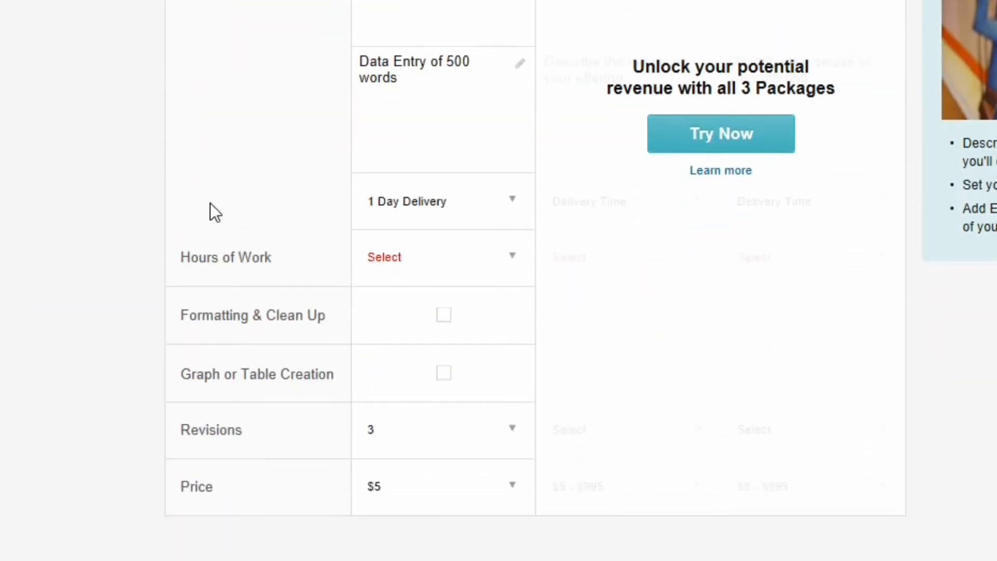
pyautogui.click(727, 133)
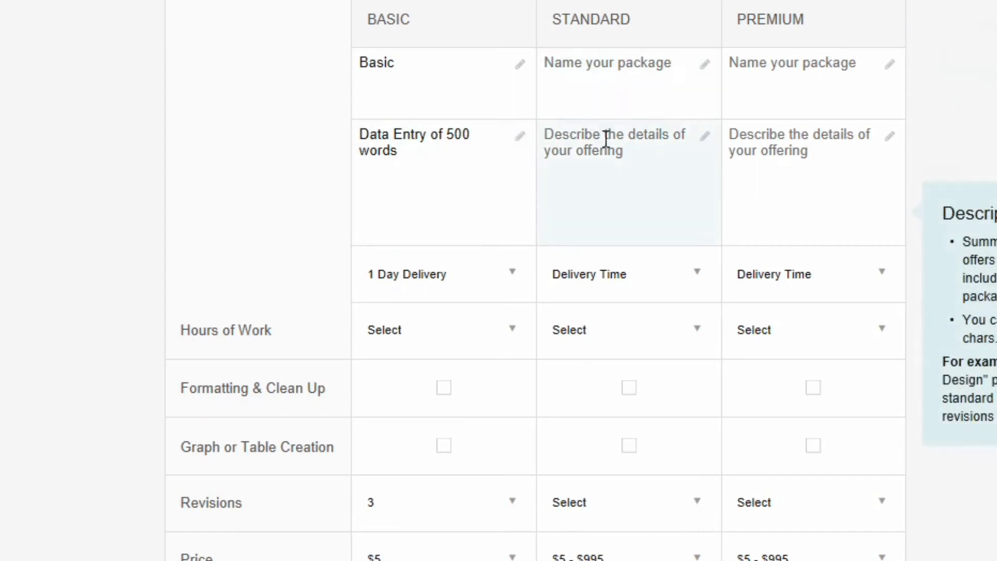
# - Name the Standard package "Medium" and describe its offering as "Data Entry of 1000 words"
pyautogui.click(584, 82)
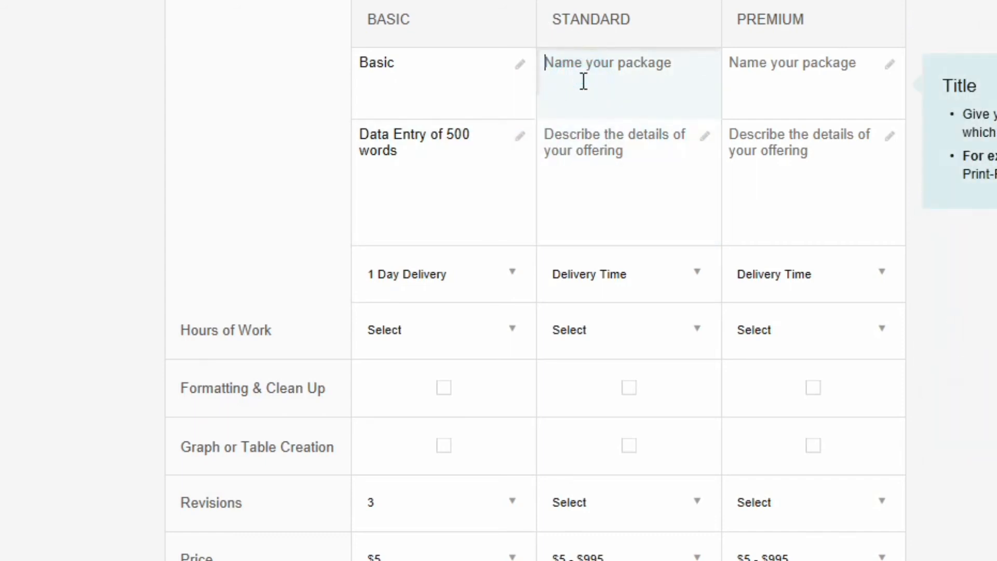
pyautogui.write('Medium')
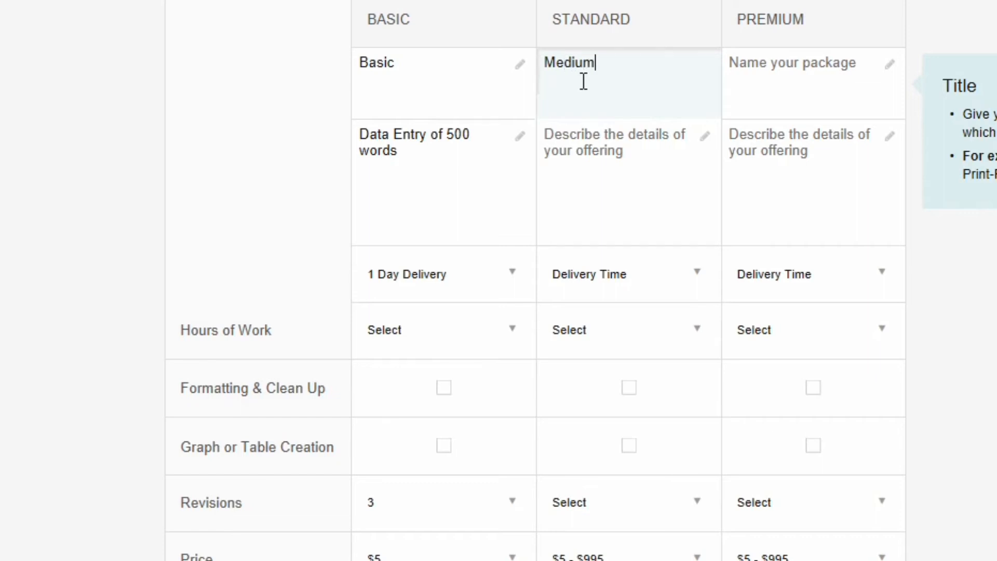
pyautogui.click(615, 151)
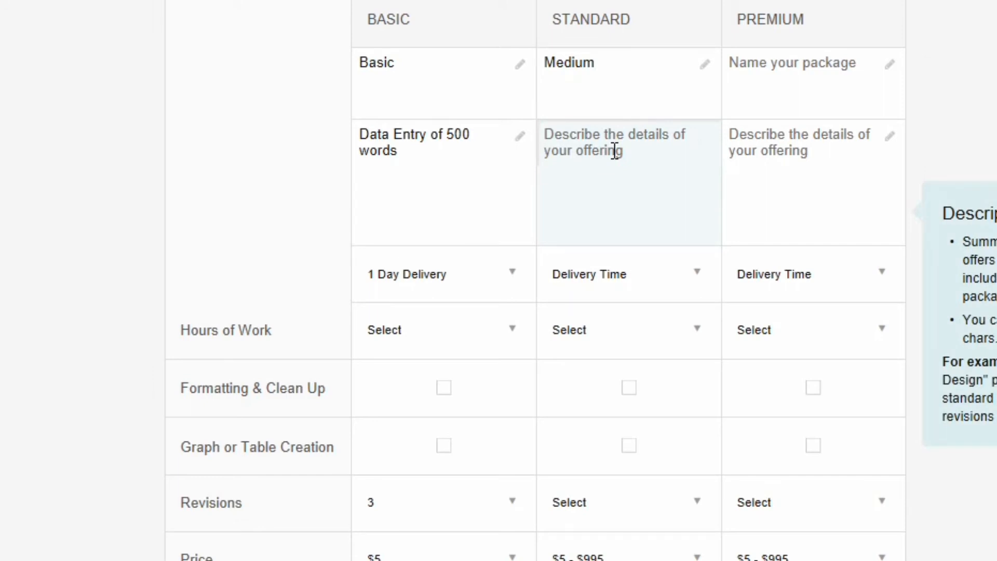
pyautogui.write('Data Entry of 1000 words')
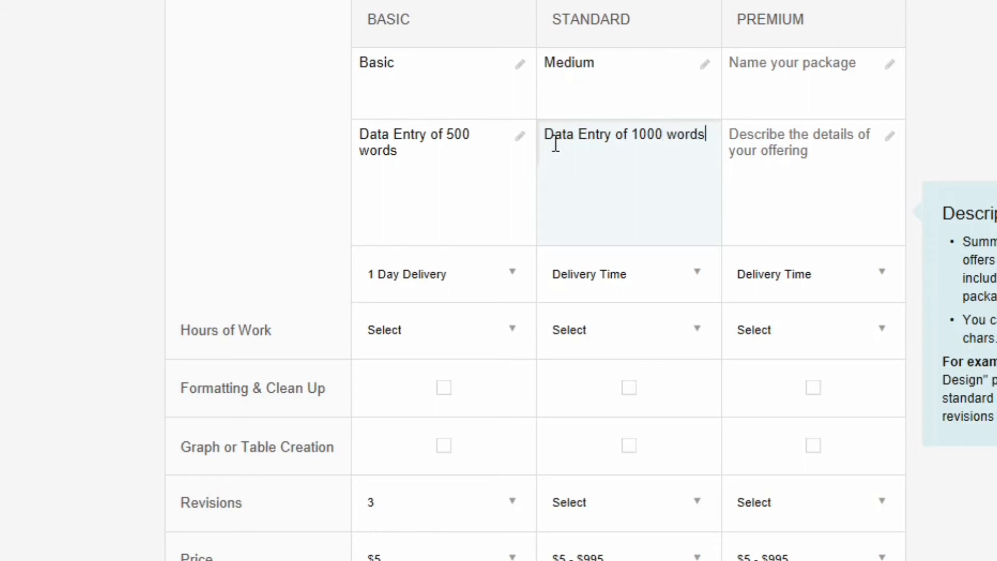
# - Copy the Standard description into the Premium package, change it to "Data Entry of 2000 words", and name that package "Big"
pyautogui.moveTo(545, 139); pyautogui.dragTo(703, 151)
pyautogui.hotkey('ctrl', 'c')
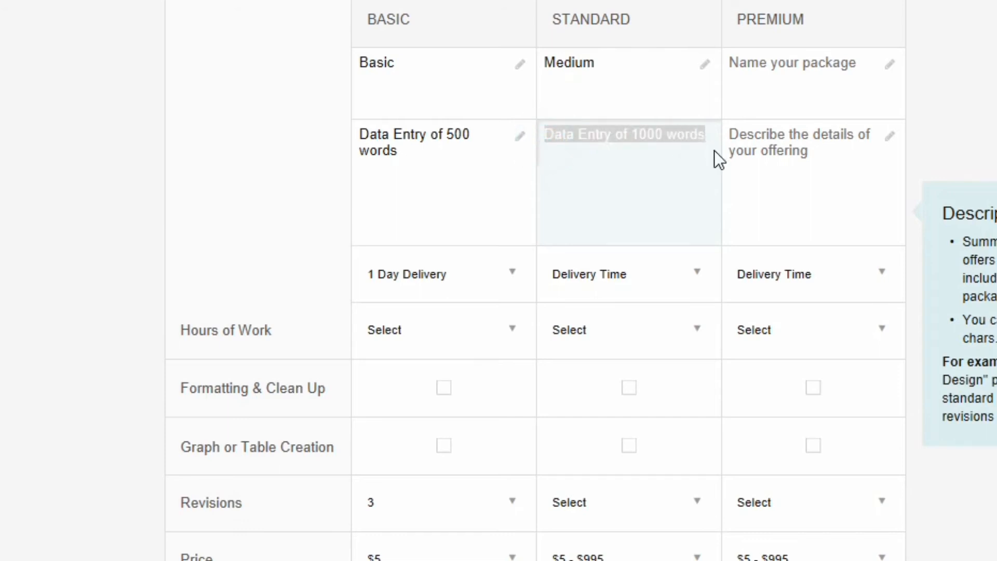
pyautogui.click(767, 151)
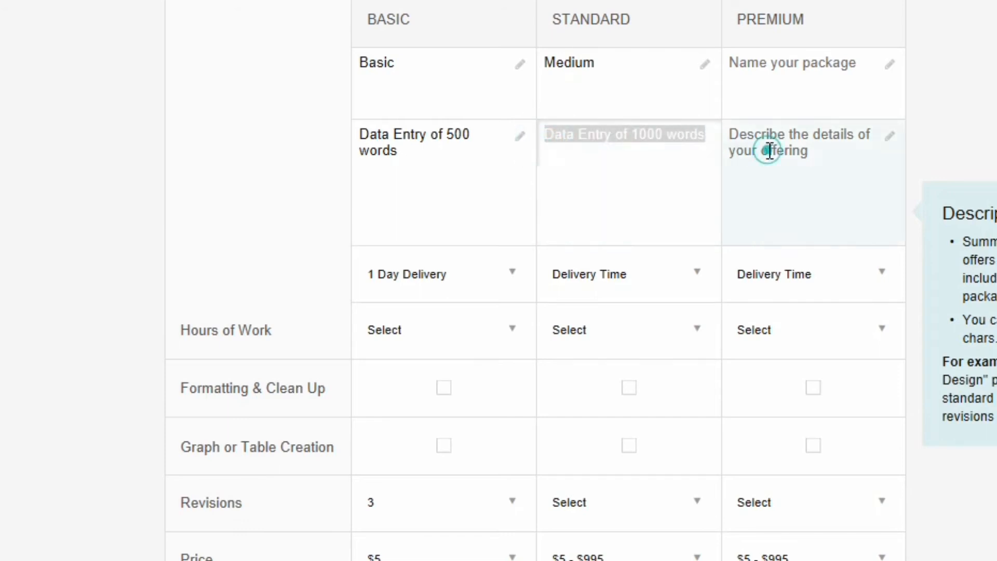
pyautogui.hotkey('ctrl', 'v')
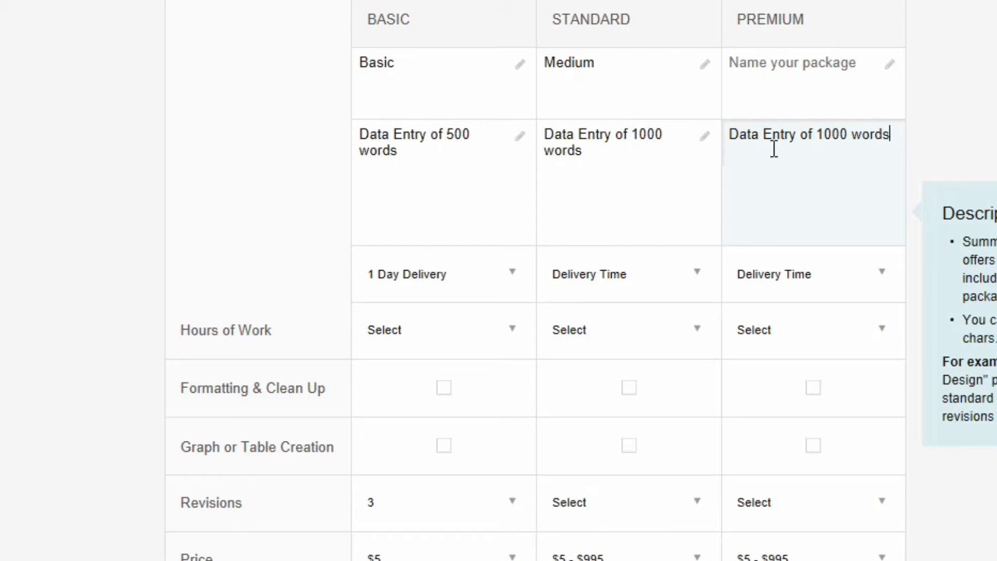
pyautogui.click(823, 144)
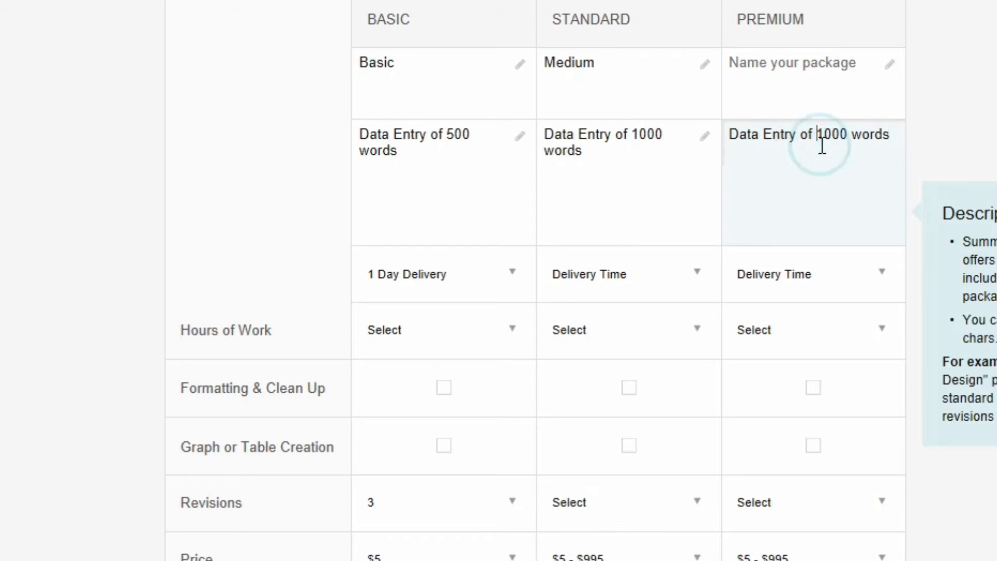
pyautogui.press('BackSpace')
pyautogui.write('2')
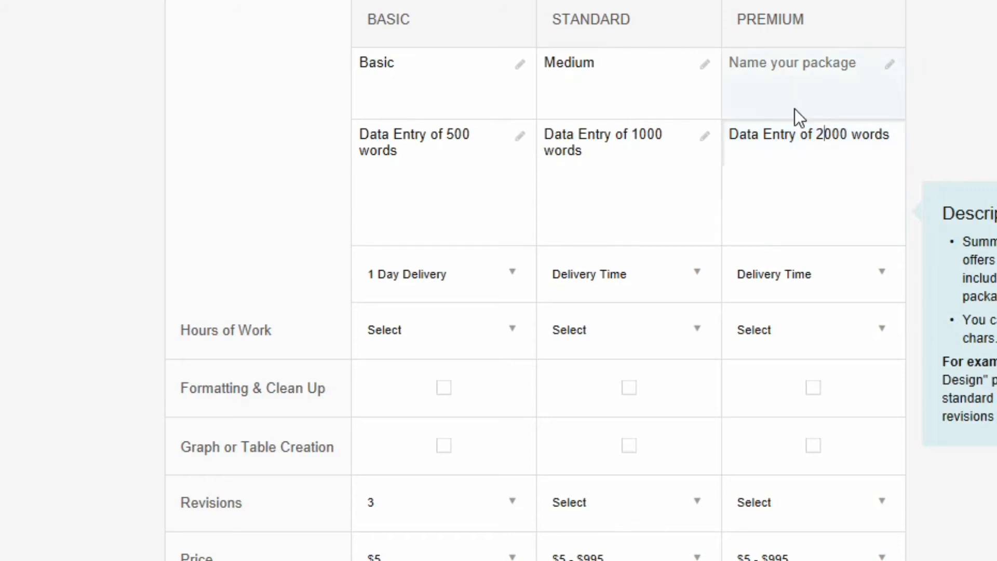
pyautogui.click(788, 92)
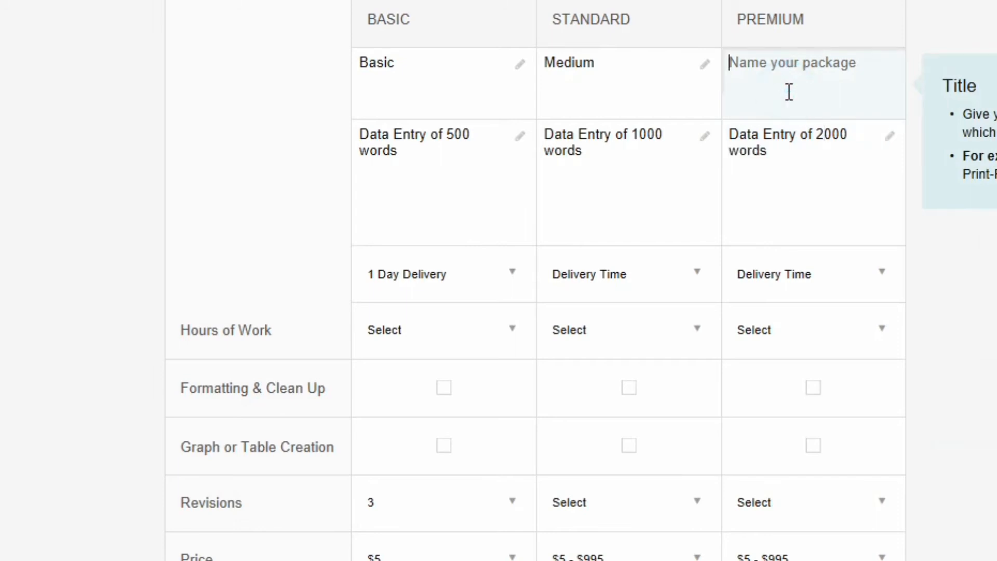
pyautogui.write('Big')
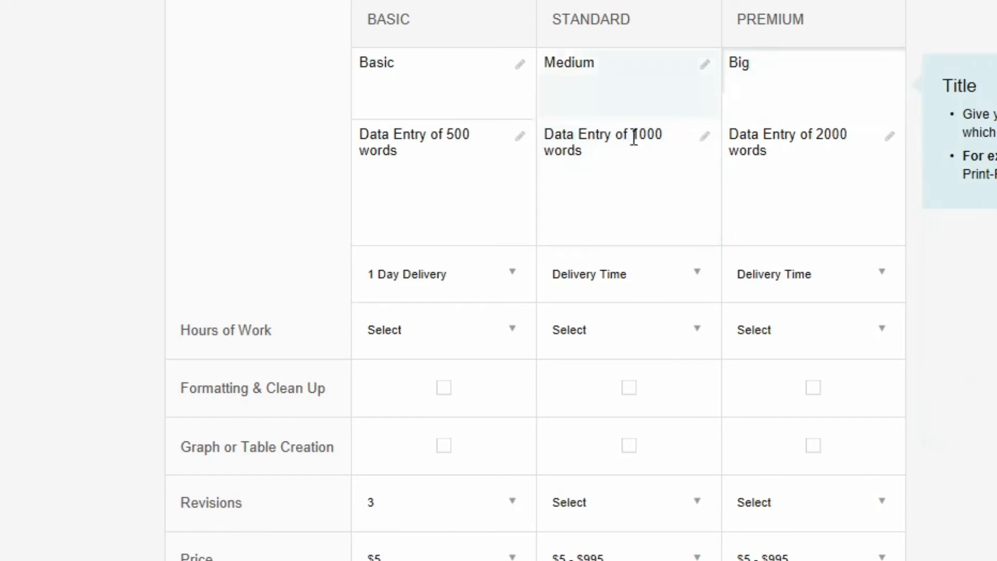
pyautogui.click(74, 259)
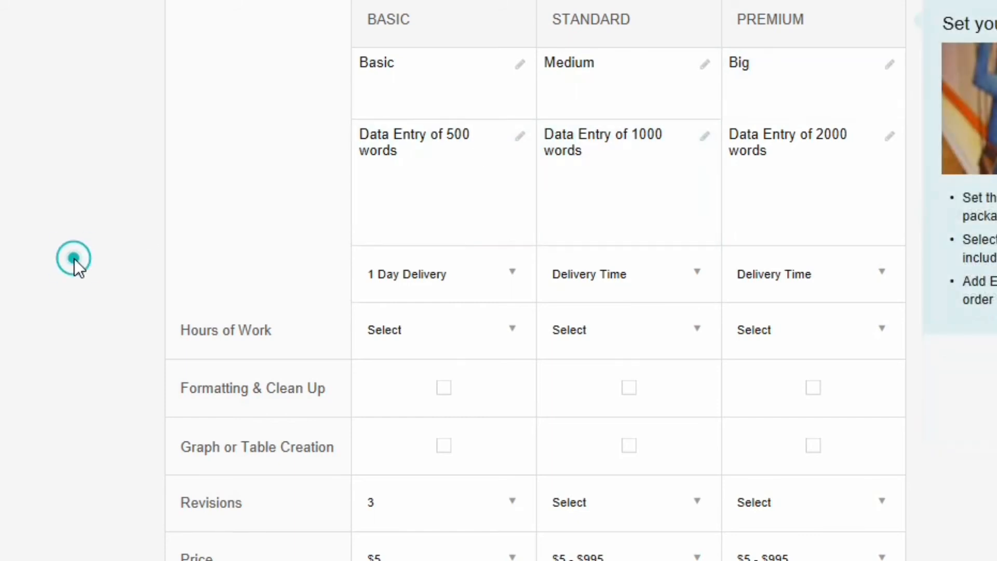
# - Set the delivery time to 2 days for the Standard package and 3 days for the Premium package
pyautogui.scroll(-3, 74, 259)
pyautogui.click(600, 110)
pyautogui.click(575, 156)
pyautogui.click(638, 115)
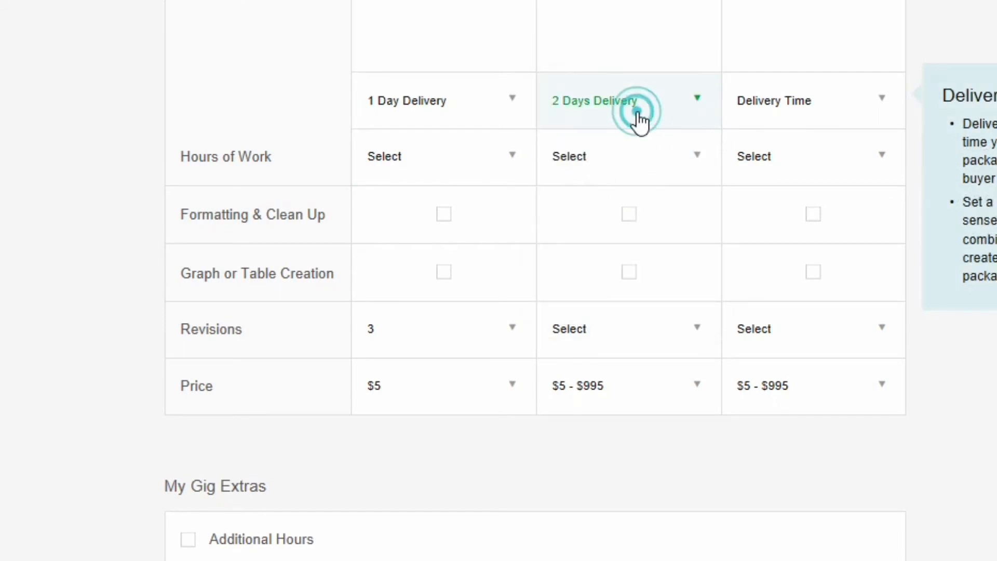
pyautogui.click(623, 173)
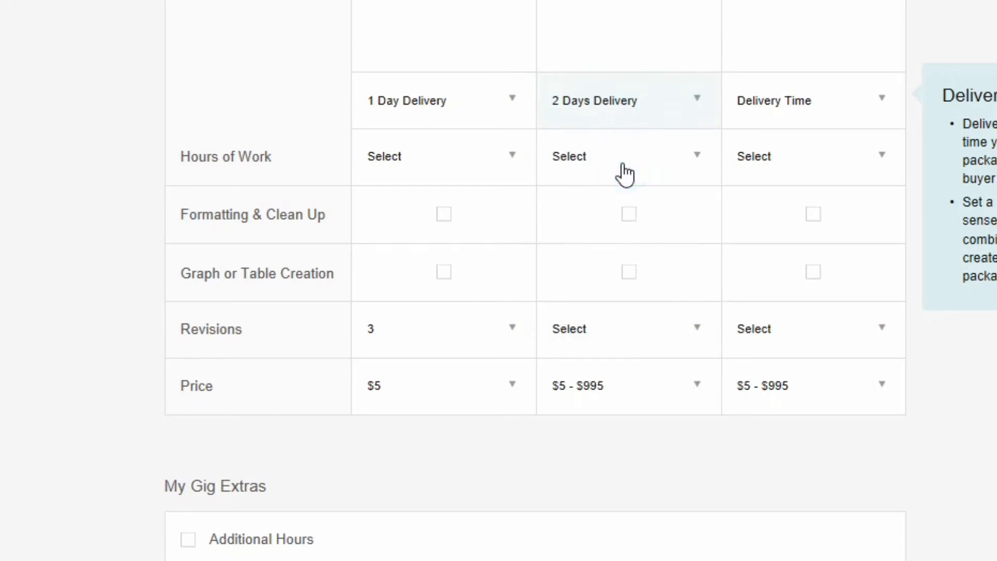
pyautogui.click(757, 123)
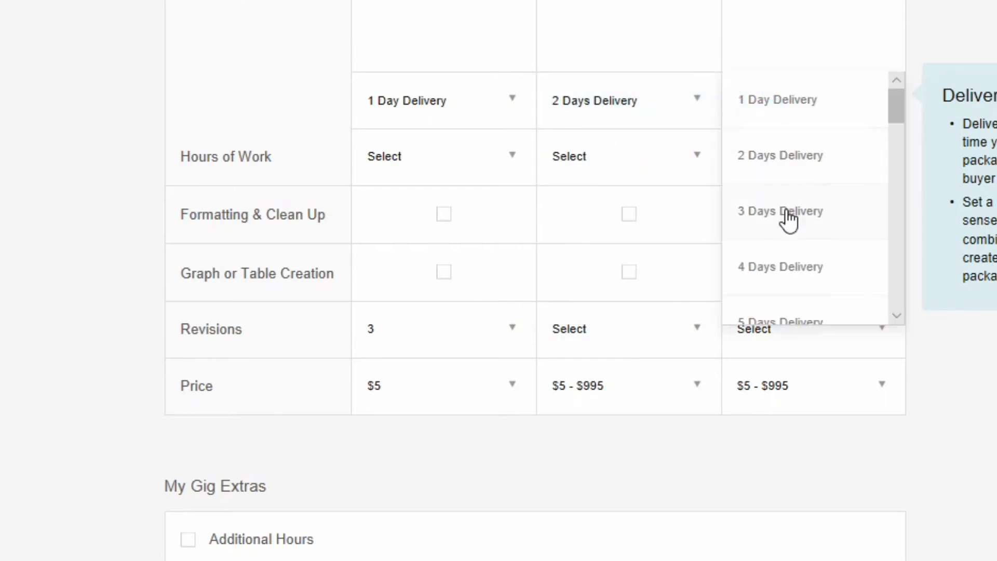
pyautogui.click(789, 218)
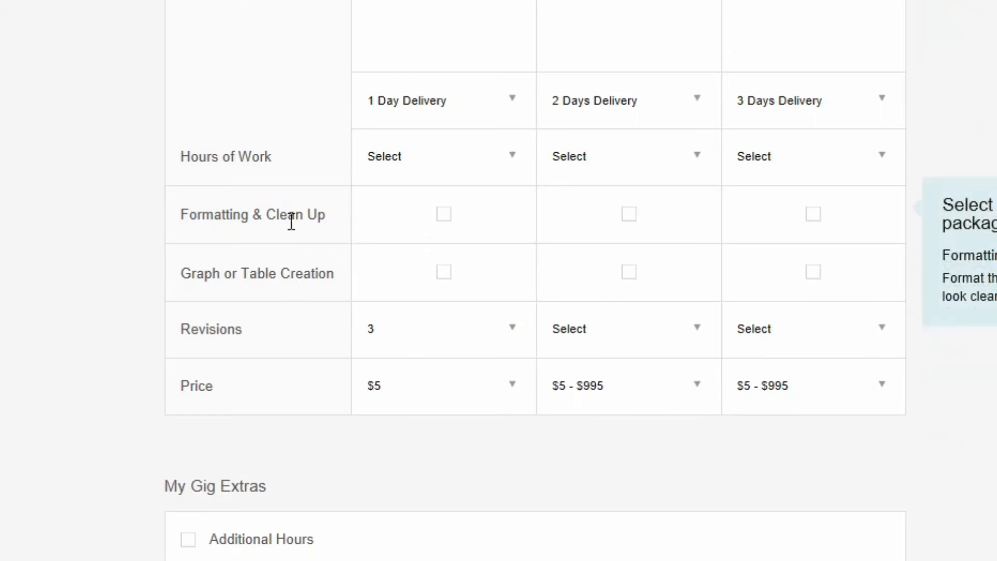
# - Set the number of revisions to 2 for both the Standard and Premium packages
pyautogui.click(612, 335)
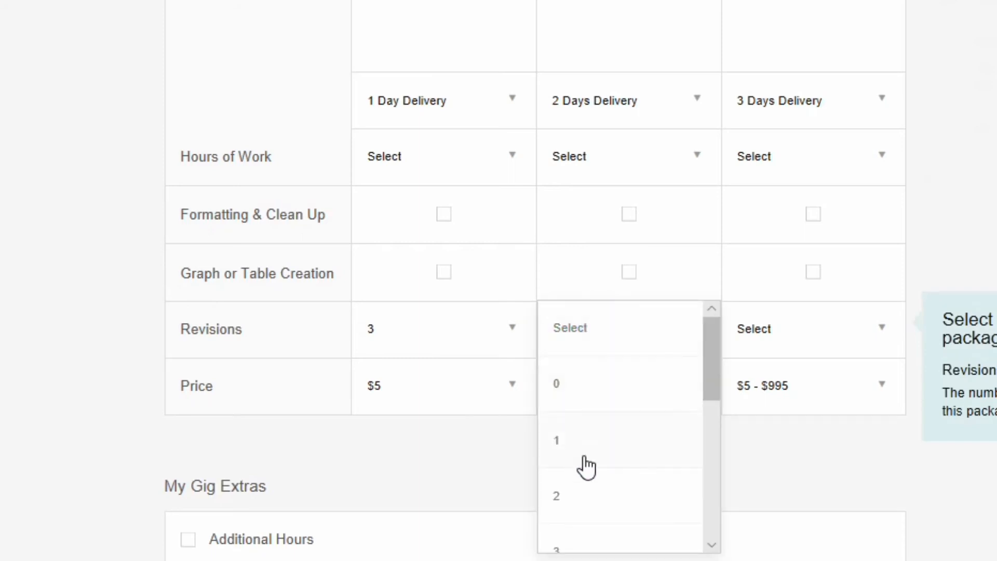
pyautogui.click(575, 496)
pyautogui.click(837, 337)
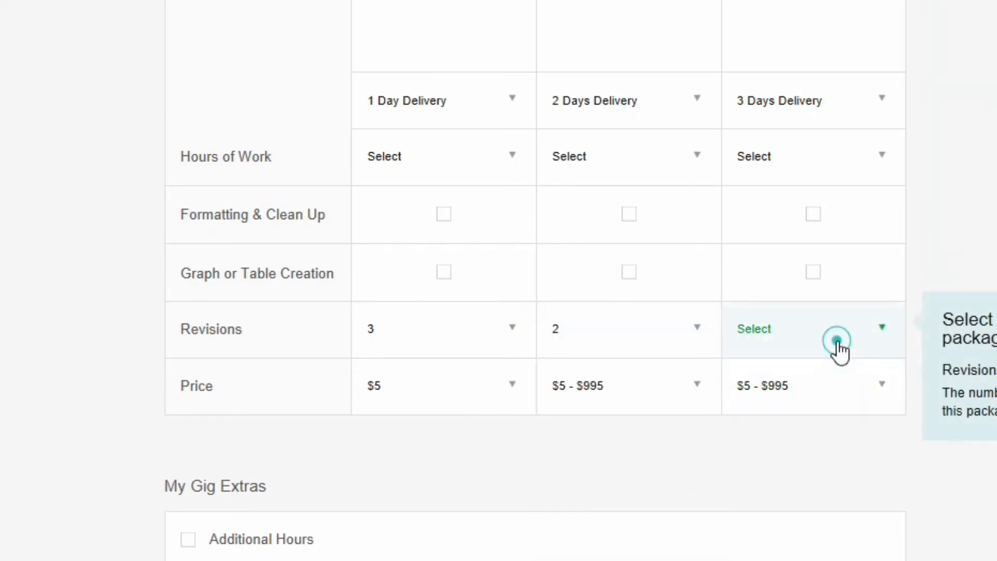
pyautogui.click(806, 493)
# - Price the Standard package at $10 and the Premium package at $15
pyautogui.click(604, 378)
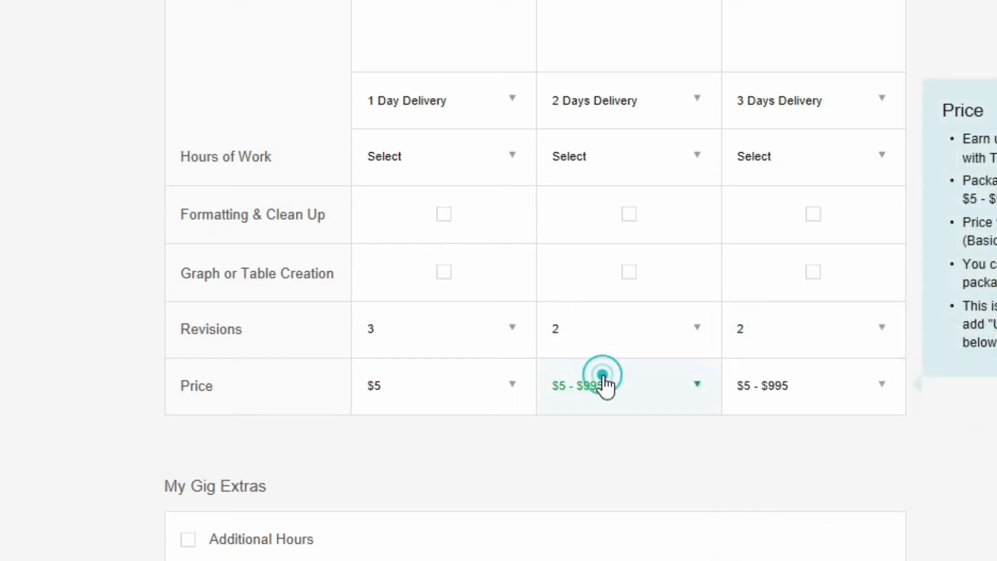
pyautogui.click(570, 456)
pyautogui.click(791, 387)
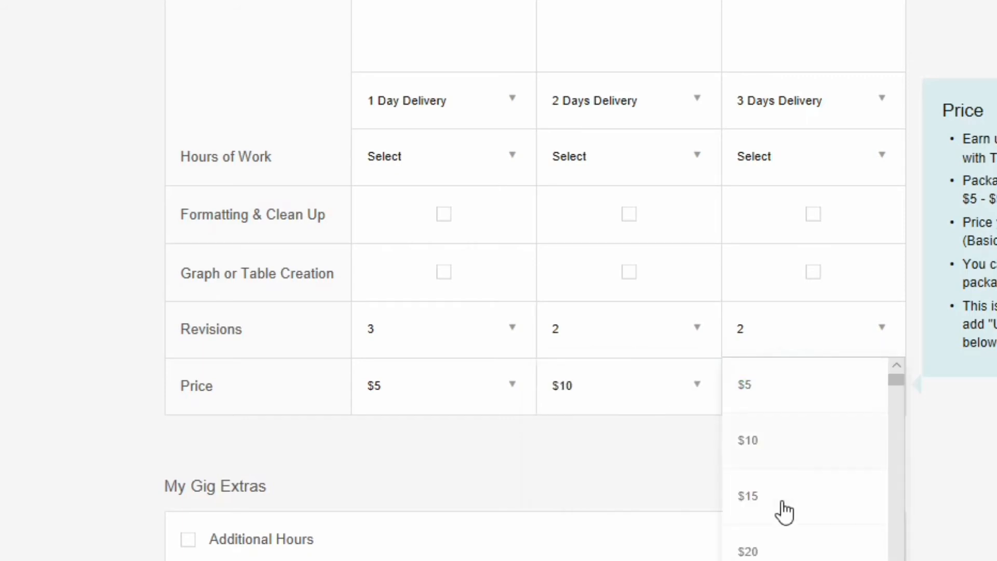
pyautogui.click(766, 508)
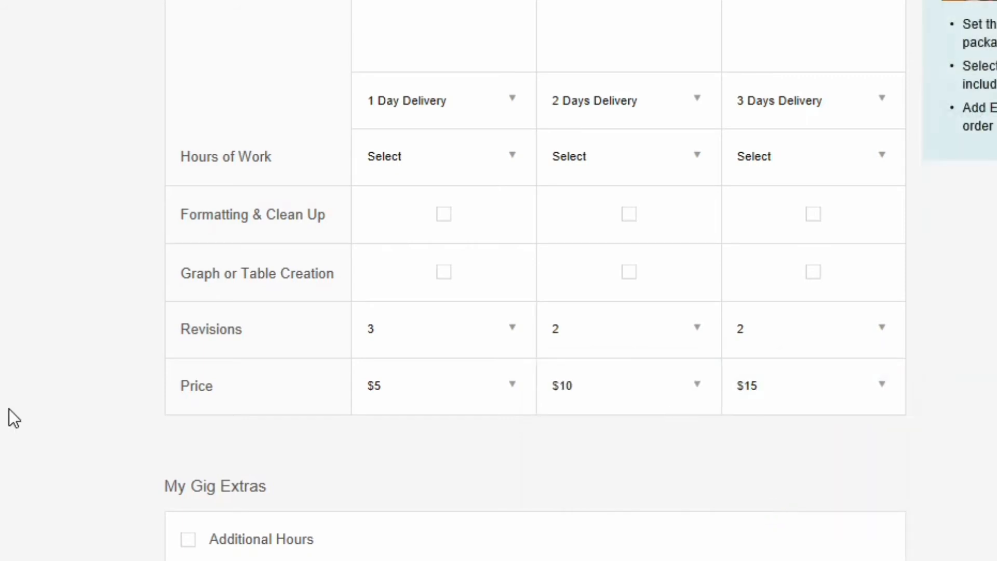
# - Enable the Extra fast delivery gig extra and offer Standard delivery in 1 day for an extra $5
pyautogui.scroll(-8, 9, 409)
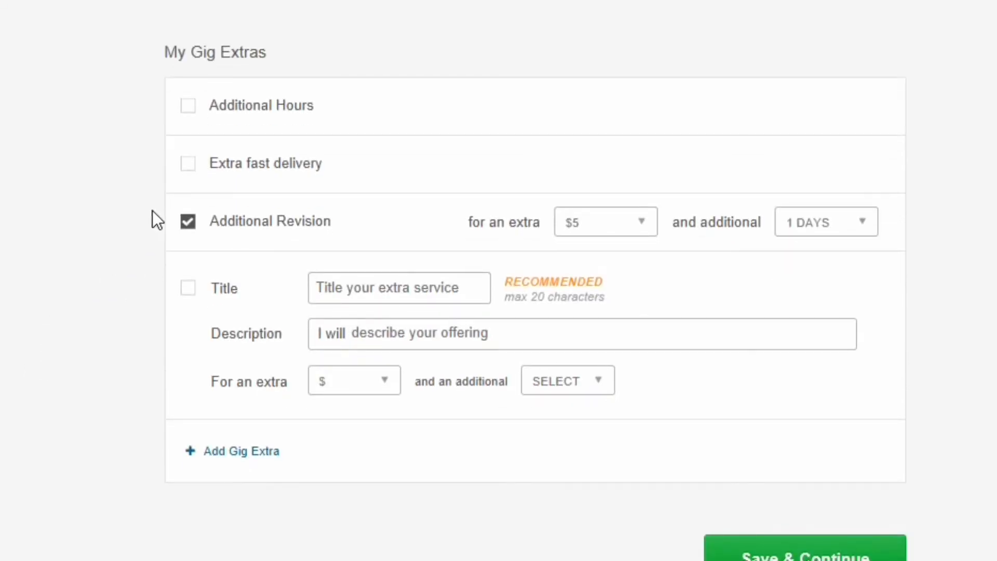
pyautogui.click(190, 165)
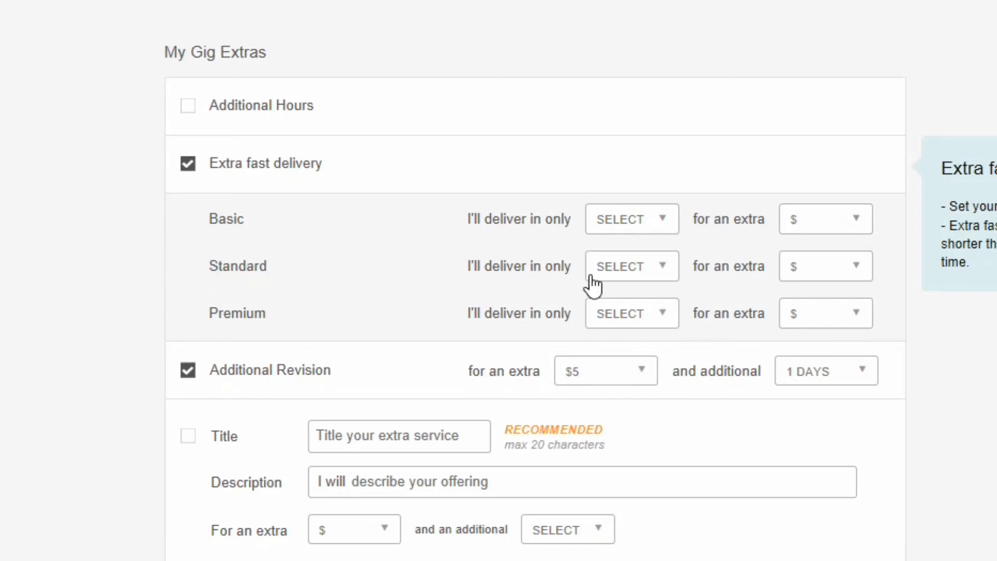
pyautogui.click(647, 278)
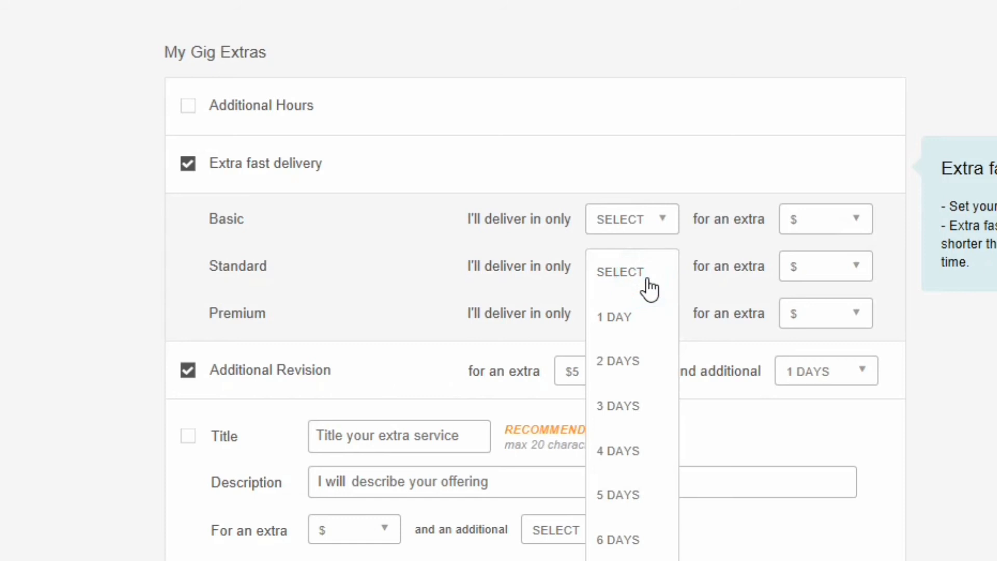
pyautogui.click(622, 326)
pyautogui.click(850, 264)
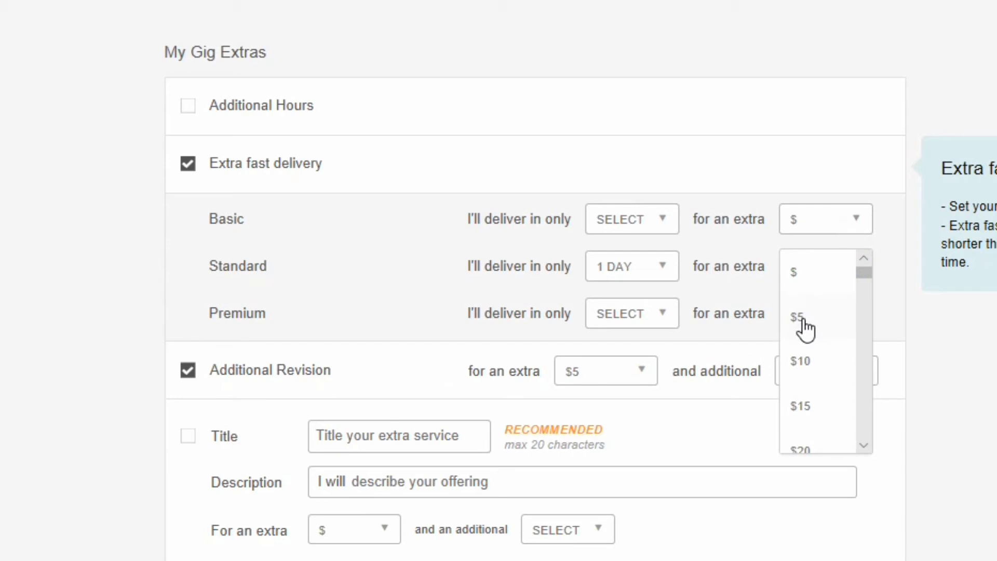
pyautogui.click(803, 320)
# - Offer extra fast delivery of the Premium package in 2 days for an extra $10
pyautogui.click(608, 321)
pyautogui.click(616, 411)
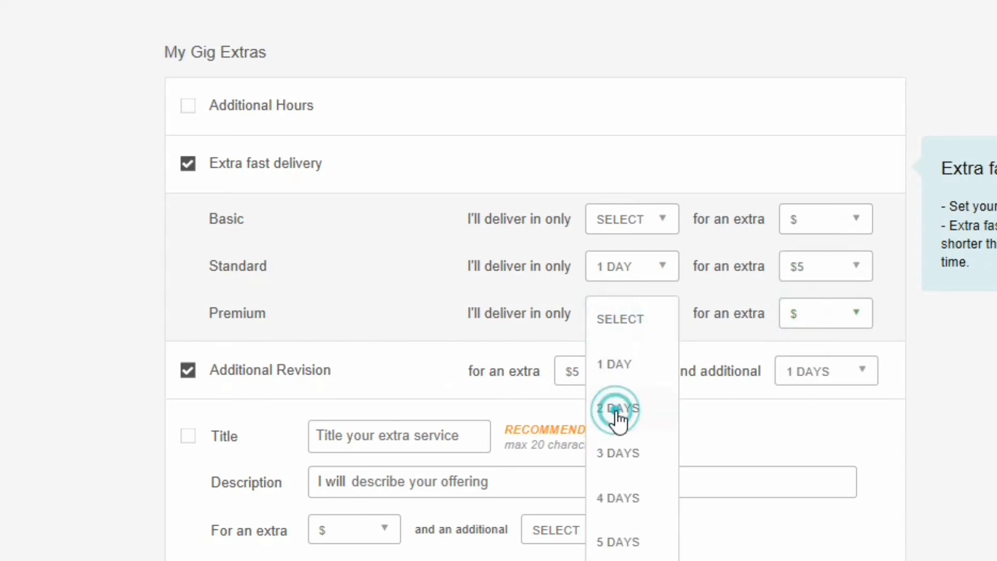
pyautogui.click(823, 311)
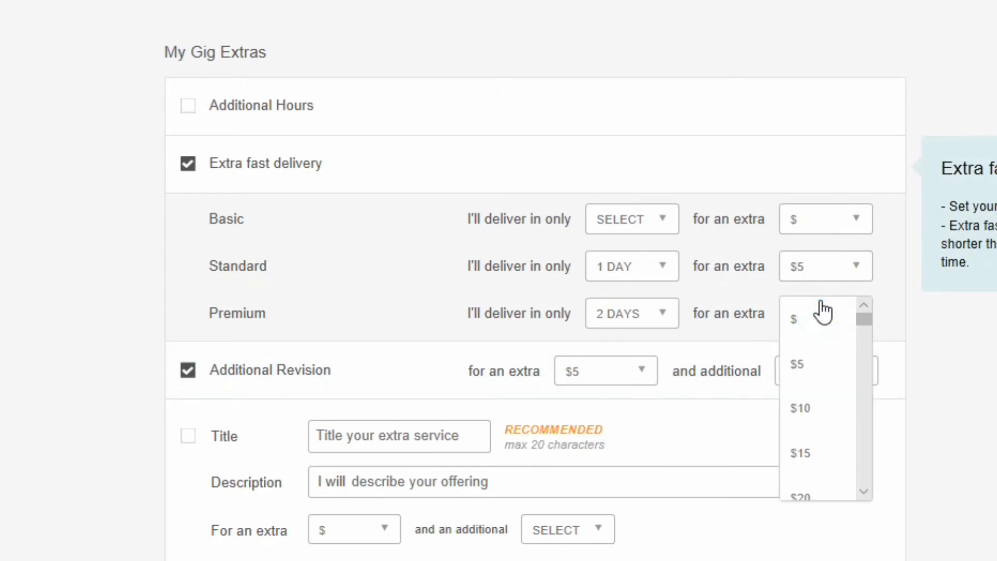
pyautogui.click(824, 407)
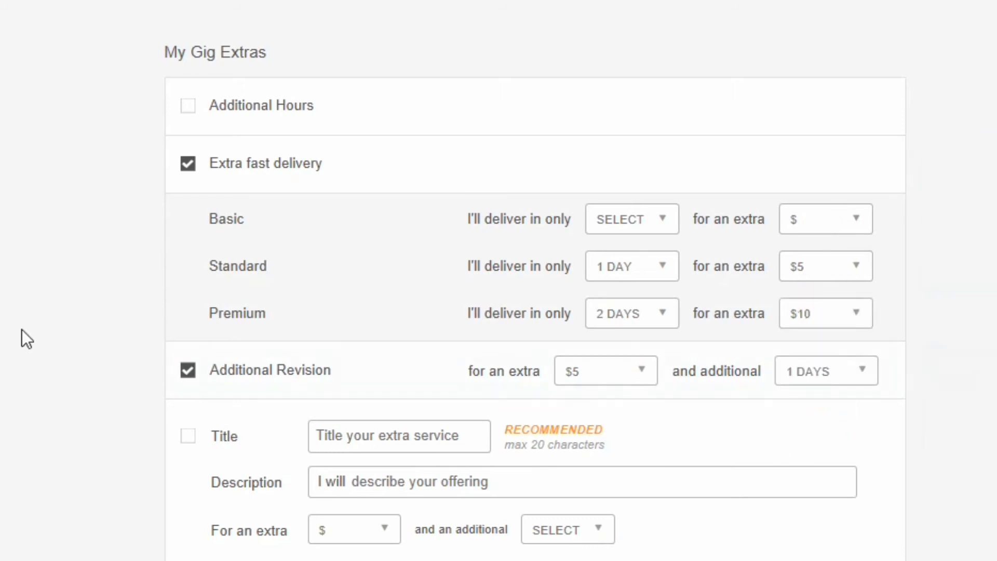
# - Save the package pricing and gig extras and continue to the Description & FAQ stage
pyautogui.scroll(-8, 21, 329)
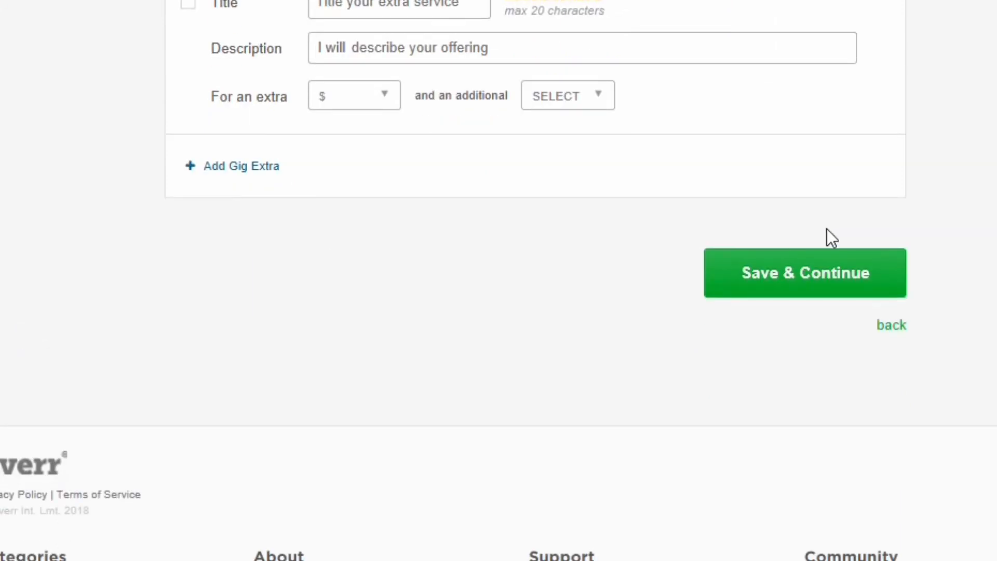
pyautogui.click(858, 256)
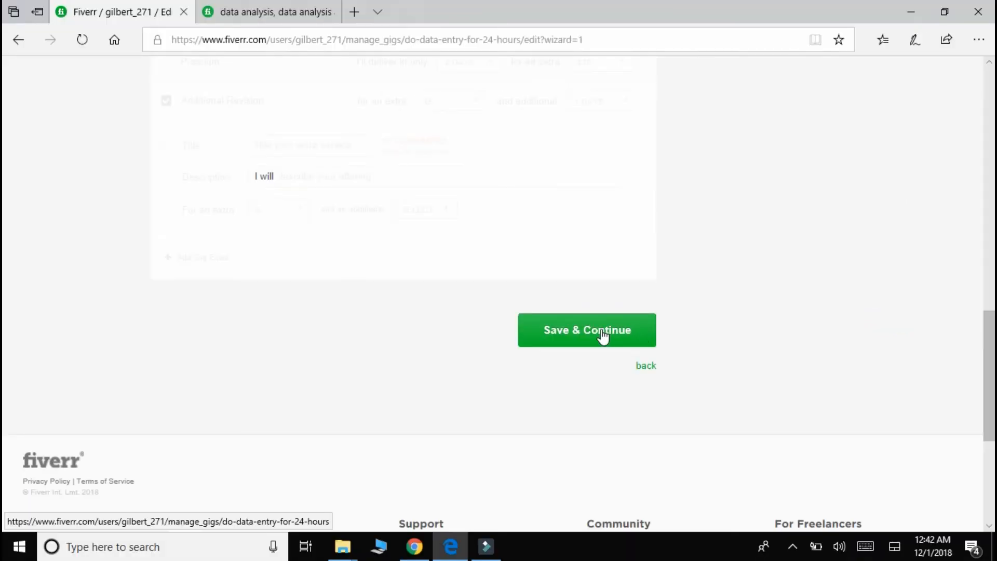
pyautogui.click(616, 344)
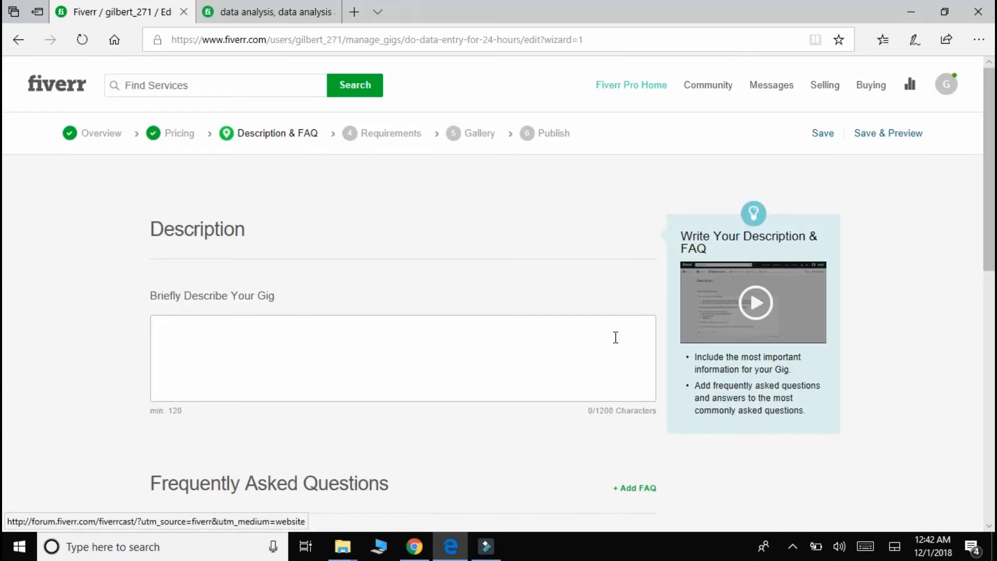
# - Paste the prepared gig description with the introduction, data entry services list and closing thanks, and review it from start to end
pyautogui.click(206, 352)
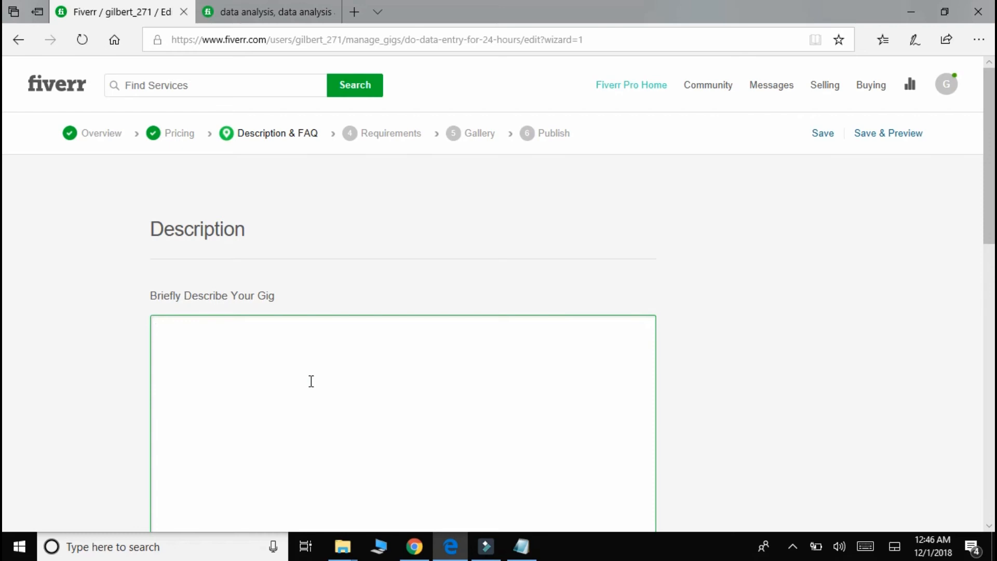
pyautogui.hotkey('ctrl', 'v')
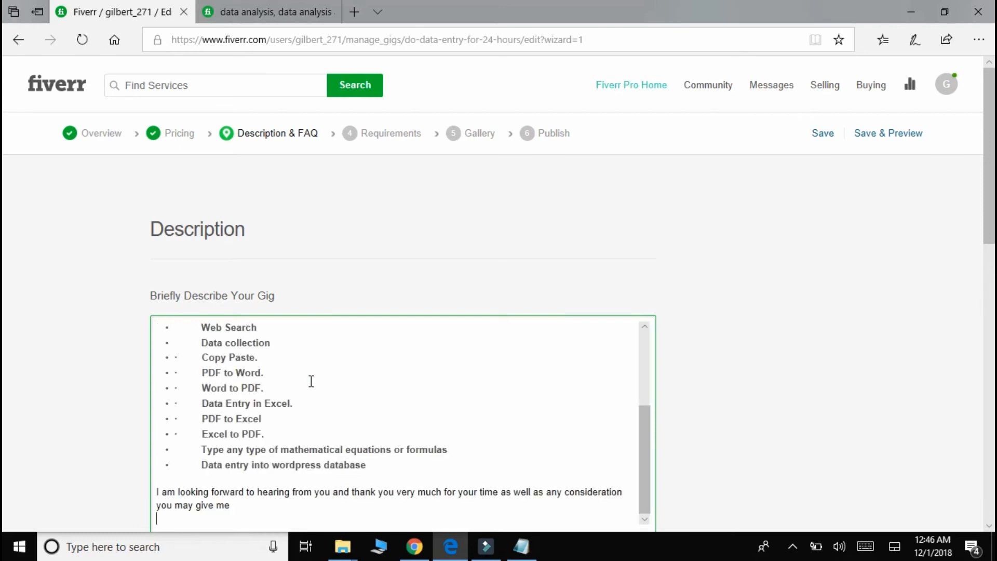
pyautogui.moveTo(646, 414); pyautogui.dragTo(643, 339)
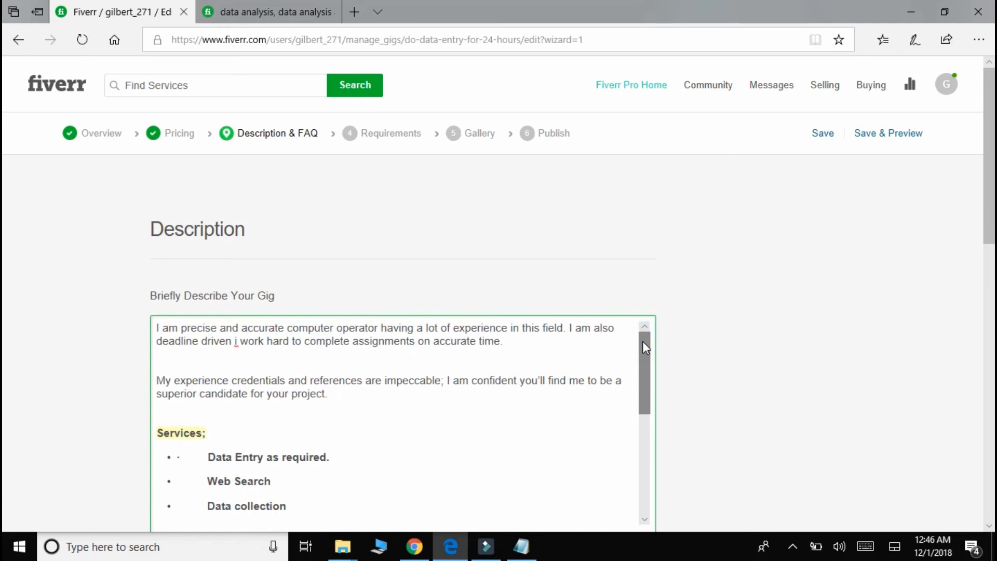
pyautogui.moveTo(646, 383); pyautogui.dragTo(646, 488)
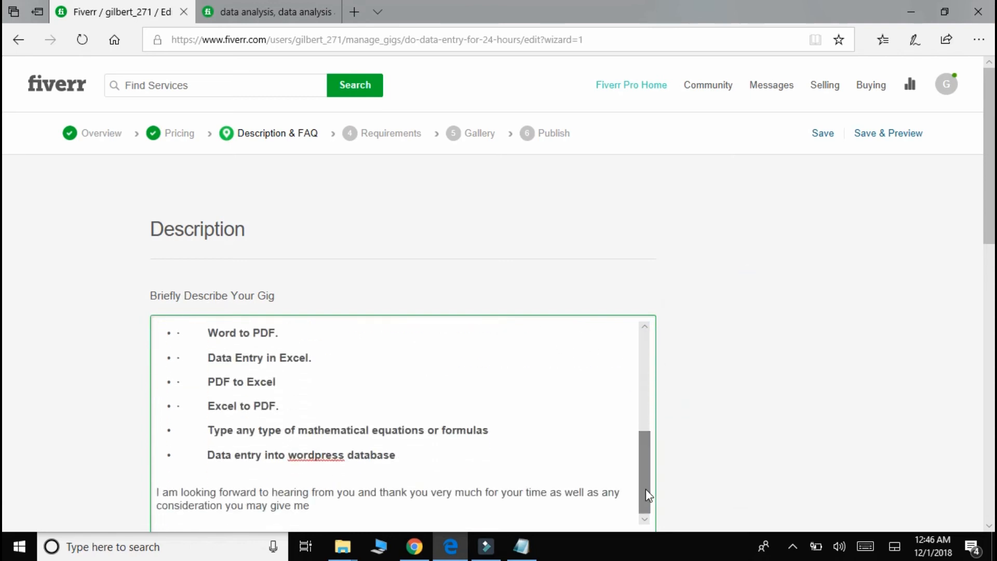
pyautogui.click(37, 391)
pyautogui.scroll(-5, 37, 390)
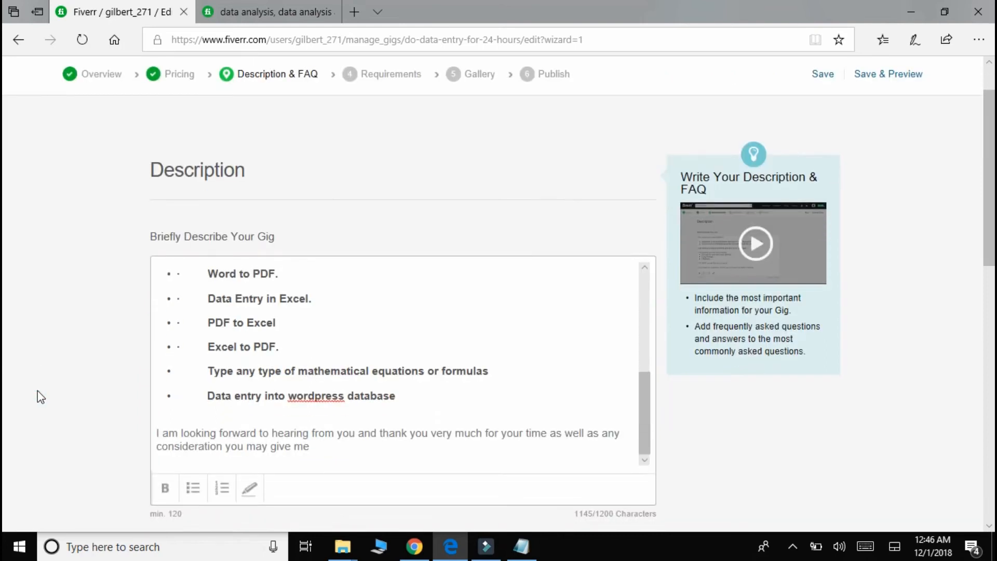
pyautogui.scroll(-2, 38, 390)
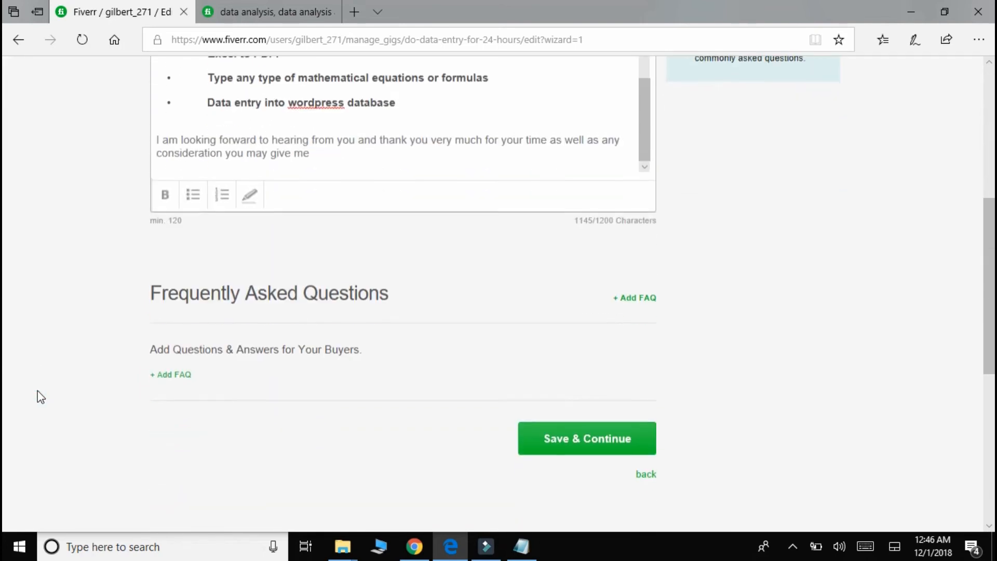
pyautogui.moveTo(181, 312)
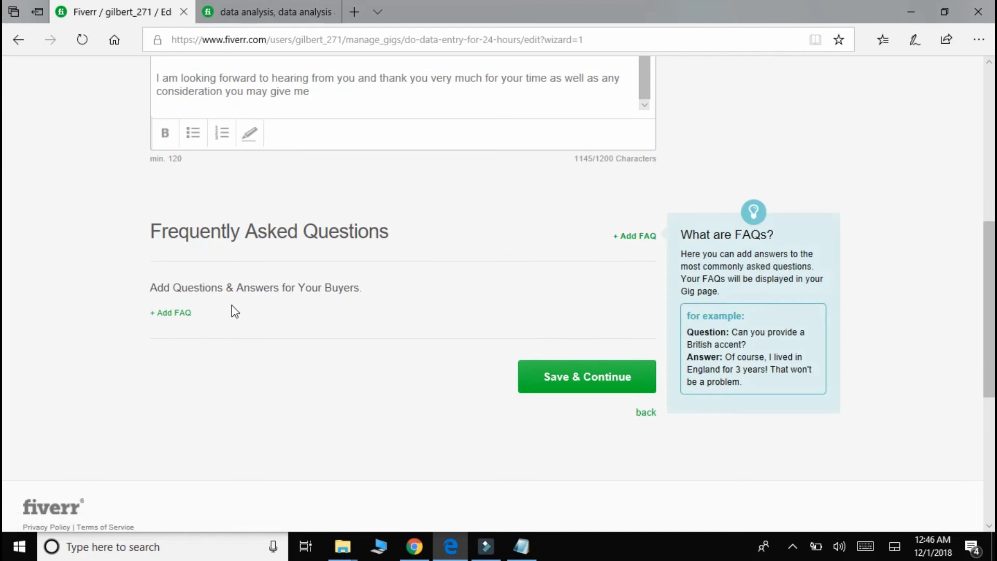
pyautogui.click(170, 312)
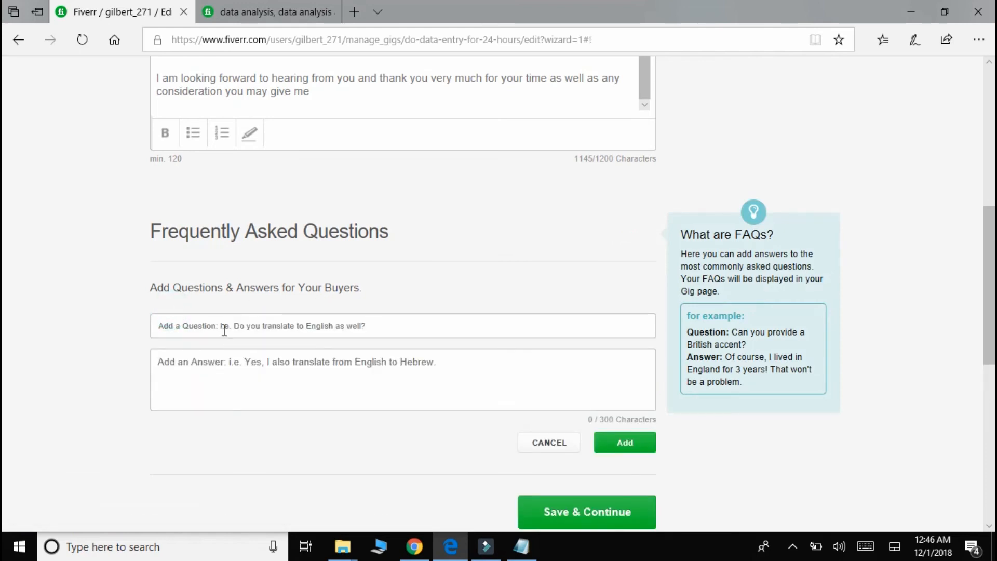
pyautogui.click(223, 329)
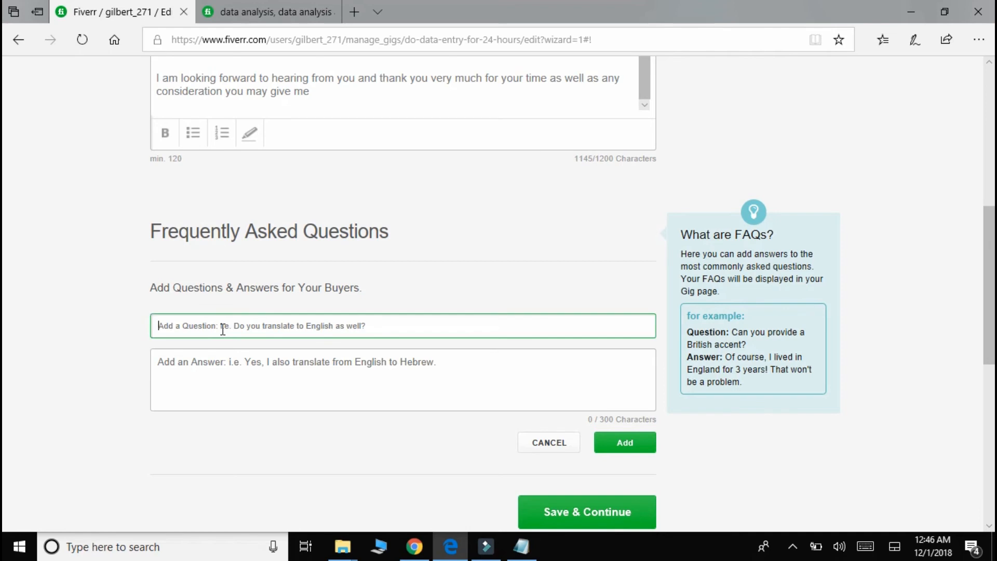
pyautogui.click(252, 329)
pyautogui.click(558, 442)
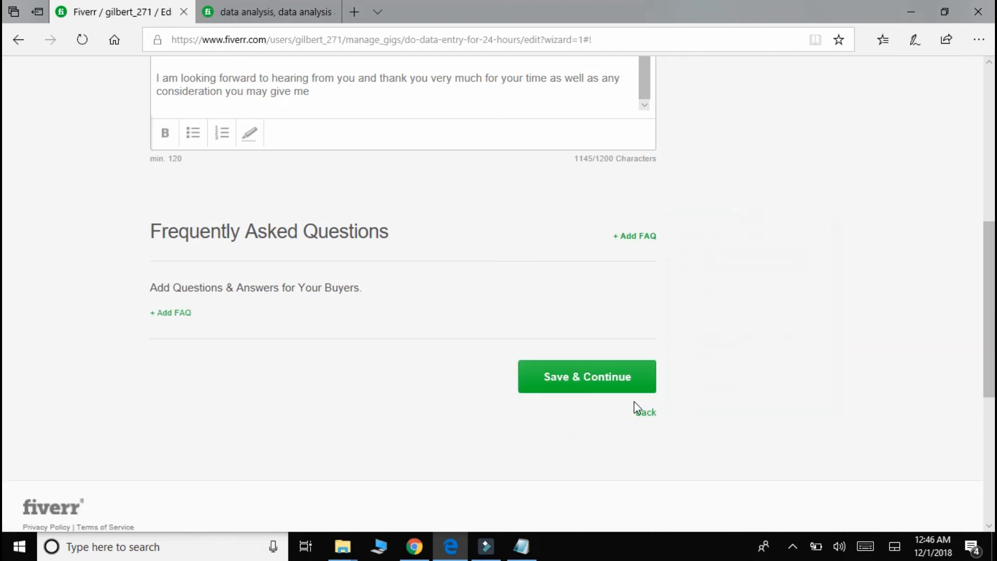
# - Save the gig description without any FAQ and enter "Requirement Details" as the first buyer requirement
pyautogui.click(602, 393)
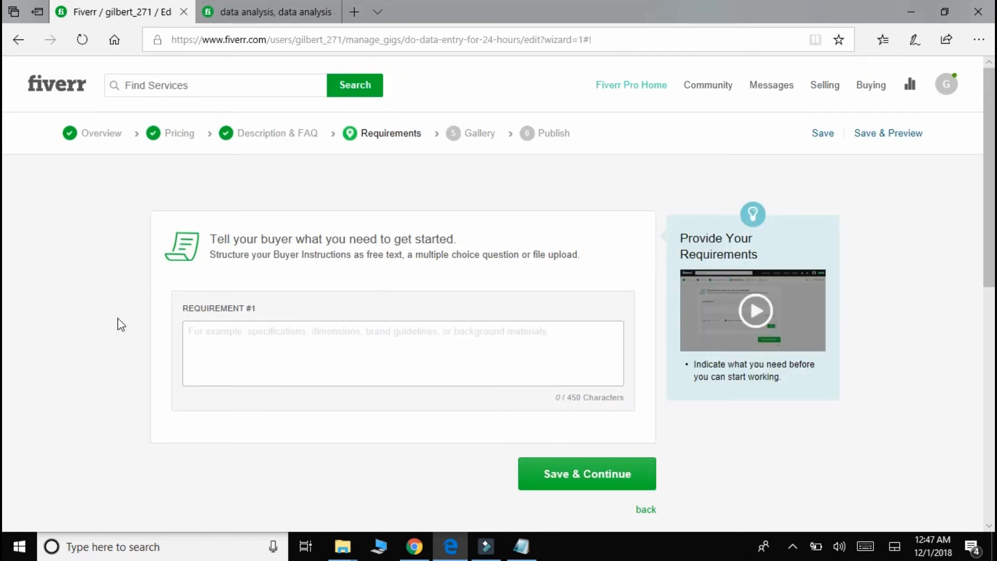
pyautogui.click(243, 342)
pyautogui.write('Requirement Details')
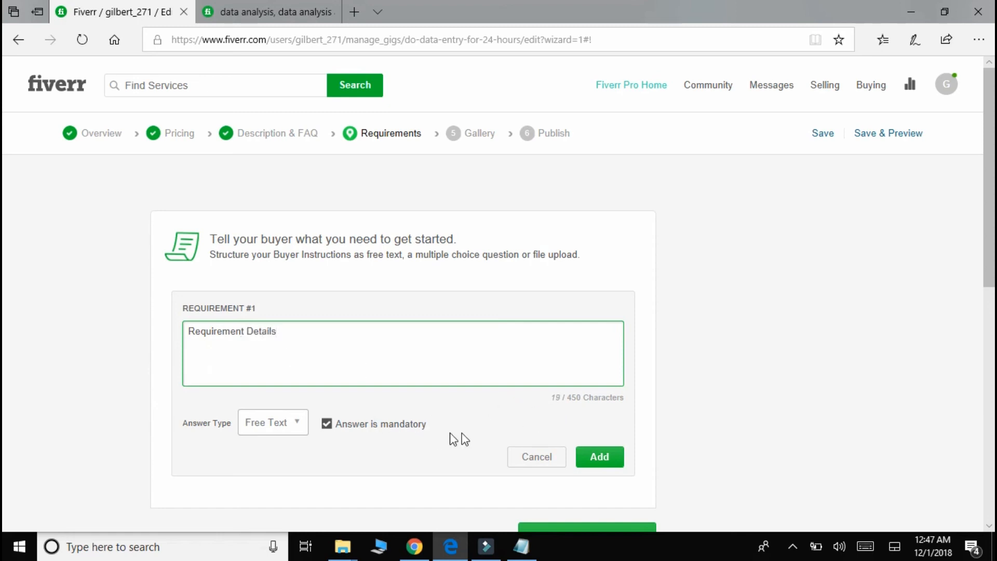
# - Add the requirement with a mandatory Free Text answer, and save to continue to the Gallery stage
pyautogui.click(327, 424)
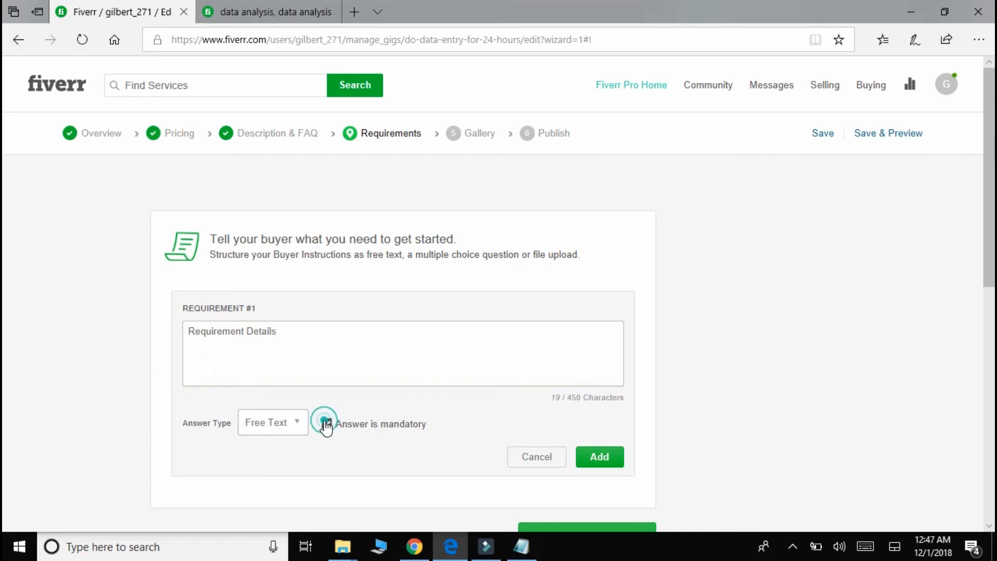
pyautogui.click(328, 429)
pyautogui.click(303, 438)
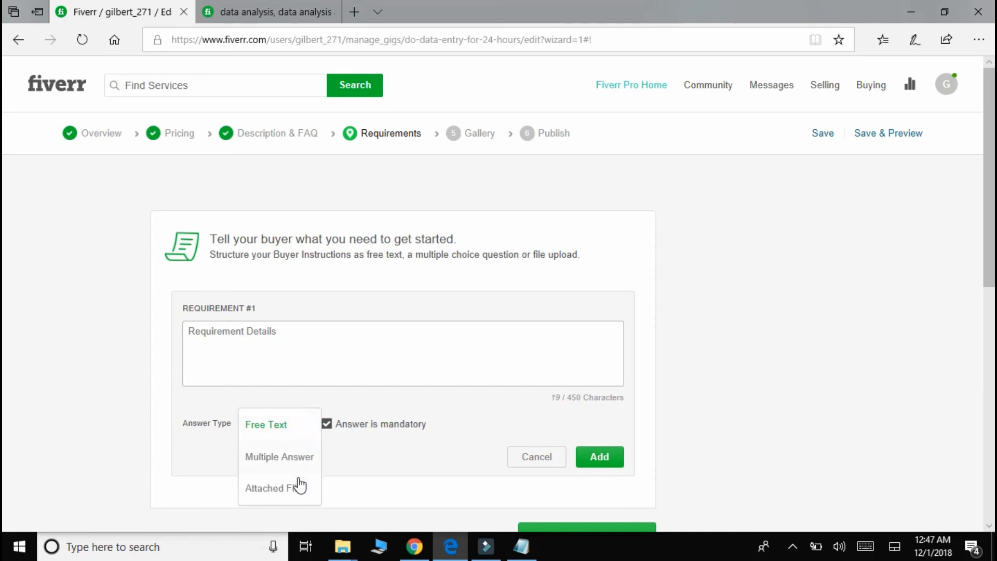
pyautogui.click(280, 402)
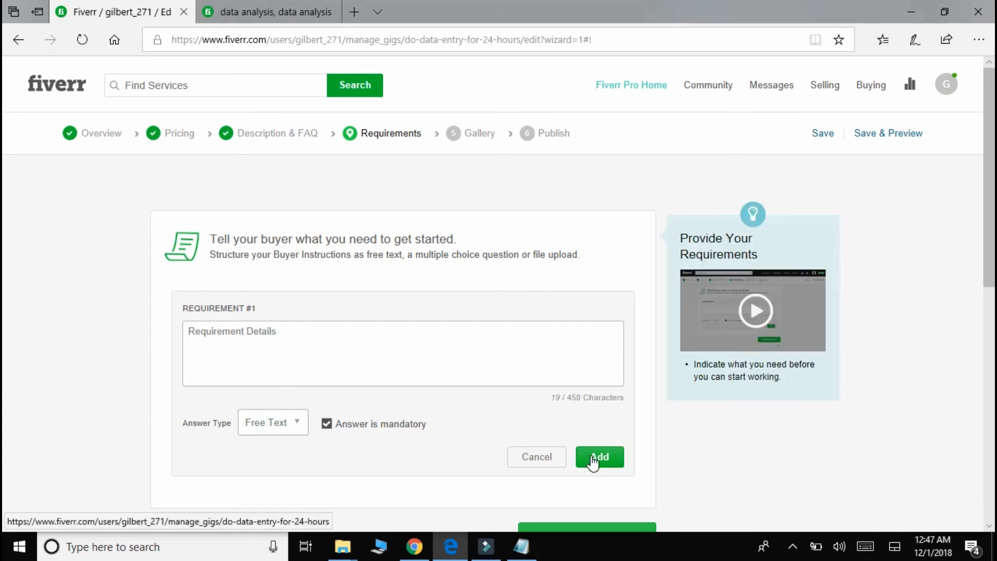
pyautogui.click(593, 457)
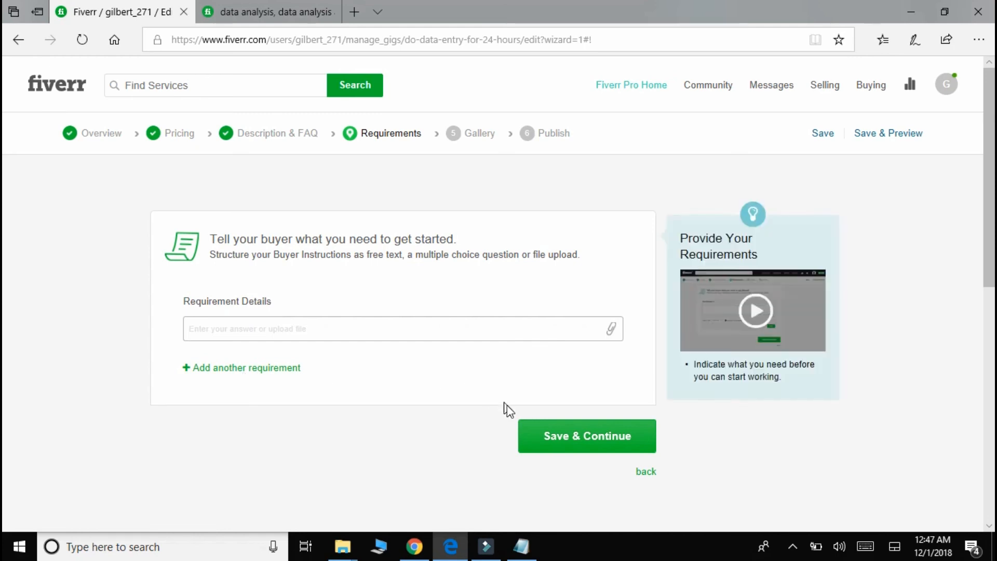
pyautogui.click(557, 443)
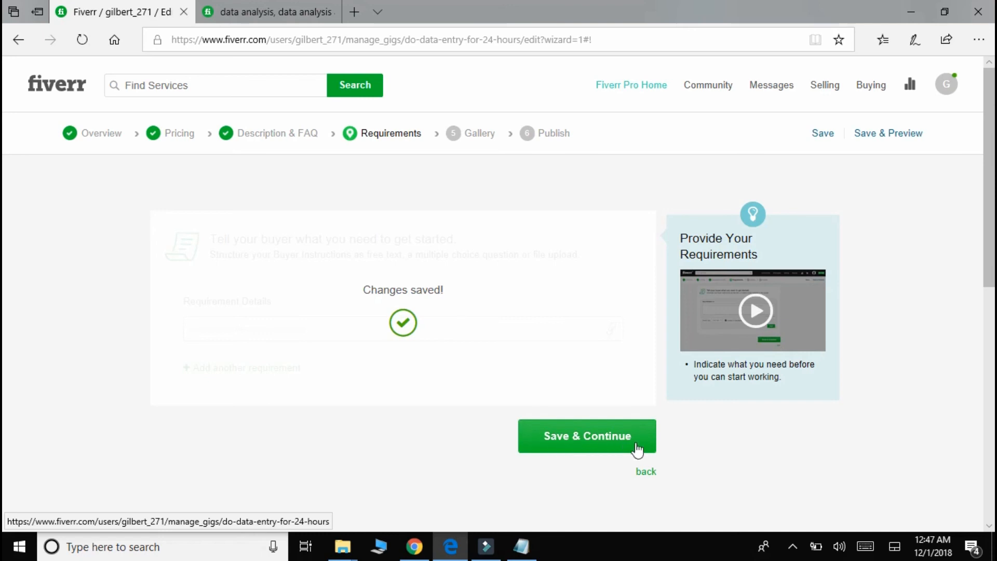
# - Try to upload the "data entry" image from the Desktop as the first gig photo
pyautogui.click(243, 410)
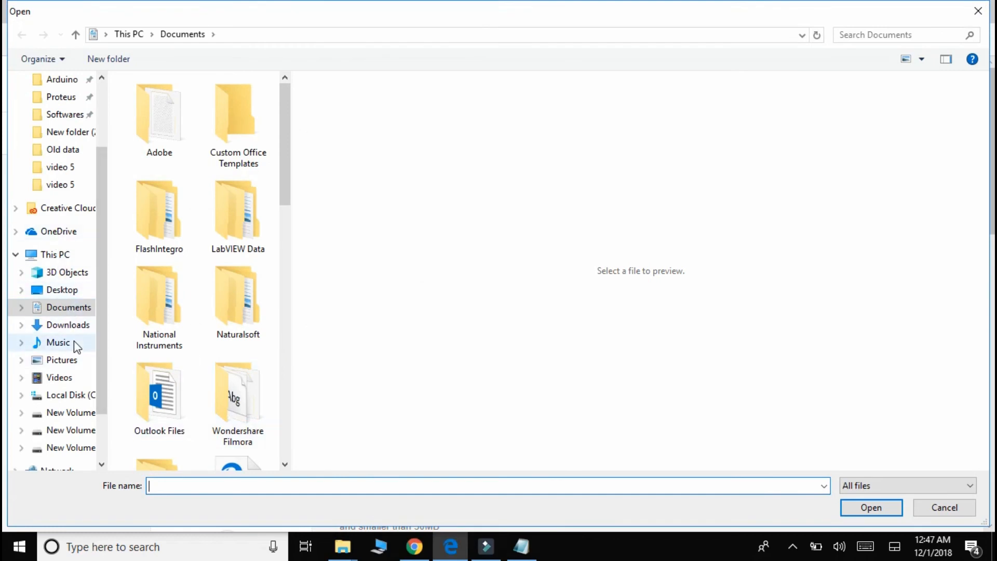
pyautogui.click(60, 290)
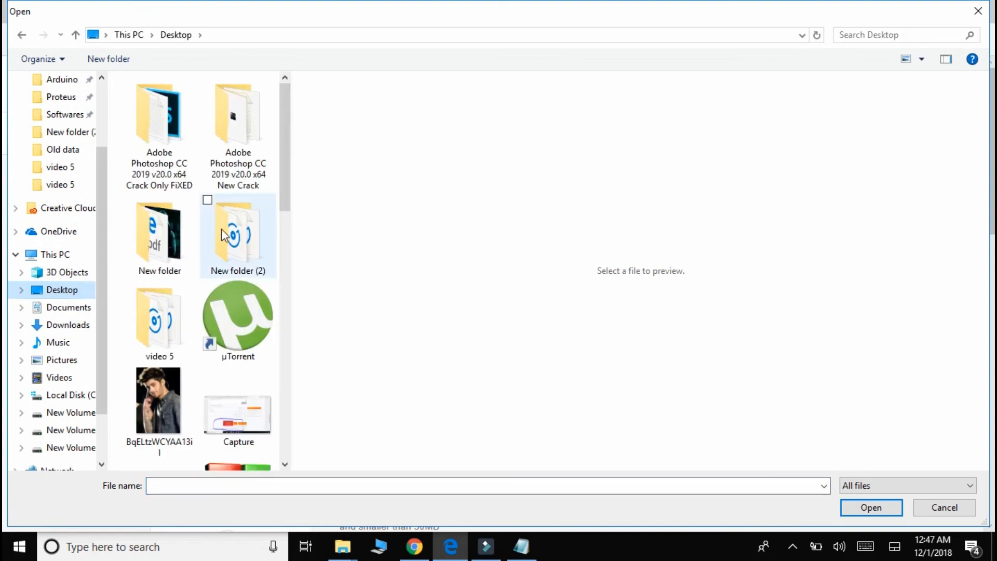
pyautogui.moveTo(289, 175); pyautogui.dragTo(289, 265)
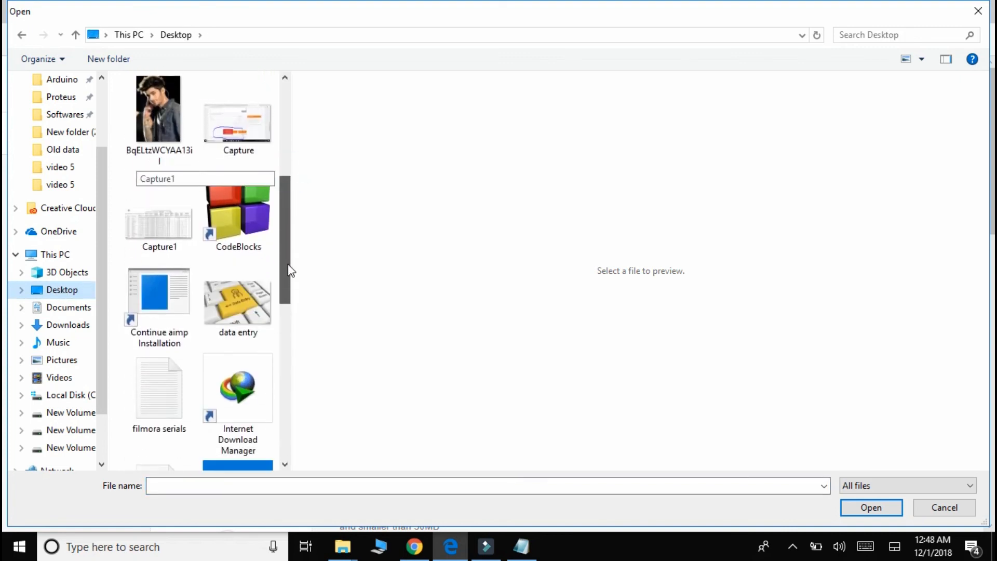
pyautogui.doubleClick(235, 297)
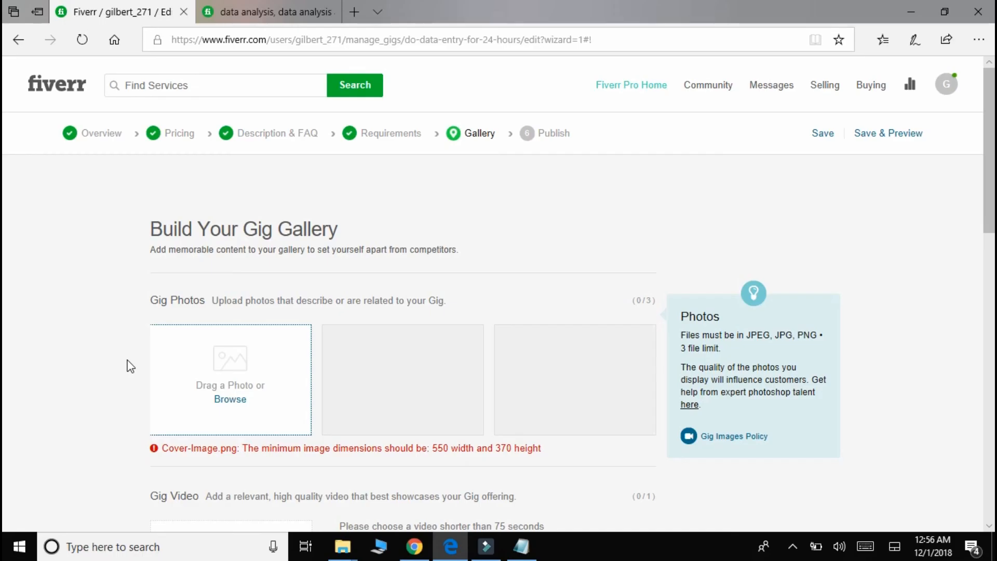
# - Upload the photo of a sticker-covered laptop from the Desktop as the primary gig photo
pyautogui.click(228, 407)
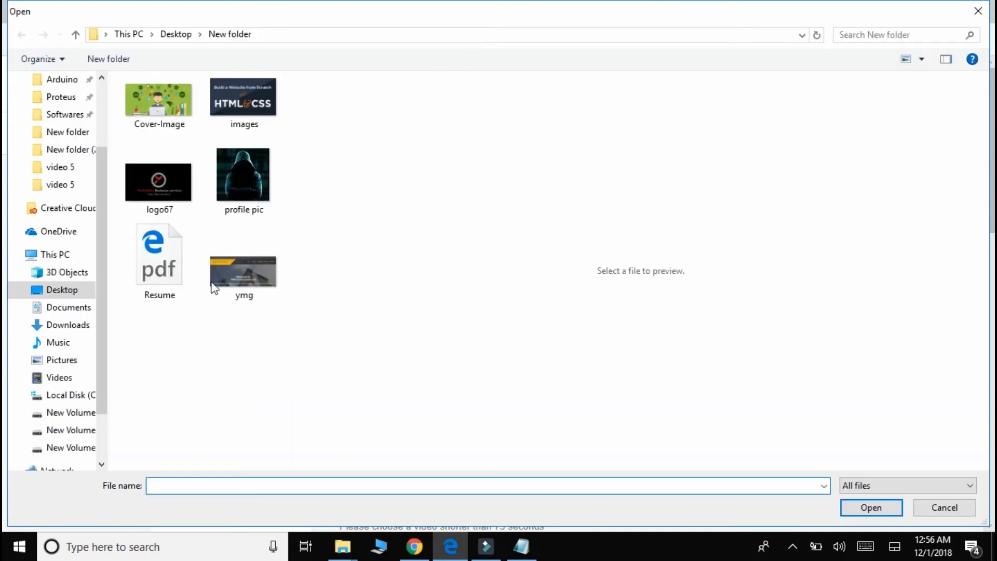
pyautogui.click(49, 293)
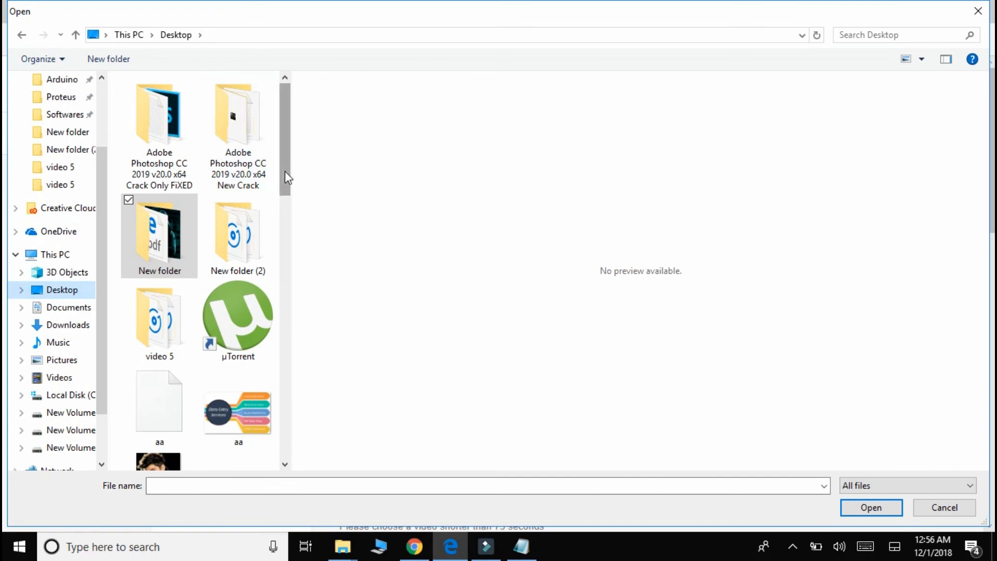
pyautogui.moveTo(286, 171); pyautogui.dragTo(292, 270)
pyautogui.doubleClick(260, 335)
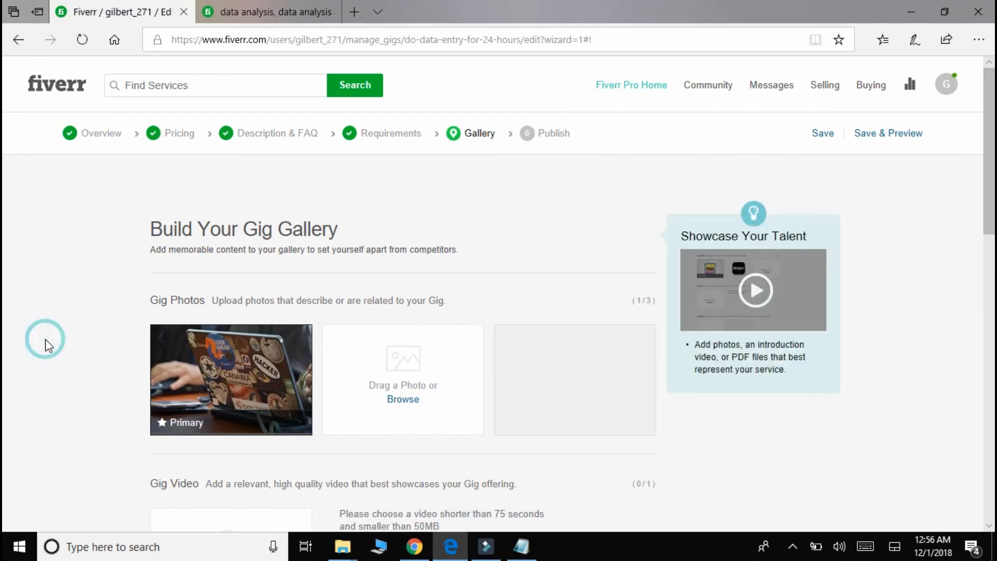
# - Save the gallery without a gig video or PDFs and publish the gig
pyautogui.scroll(-1, 46, 344)
pyautogui.scroll(-1, 47, 344)
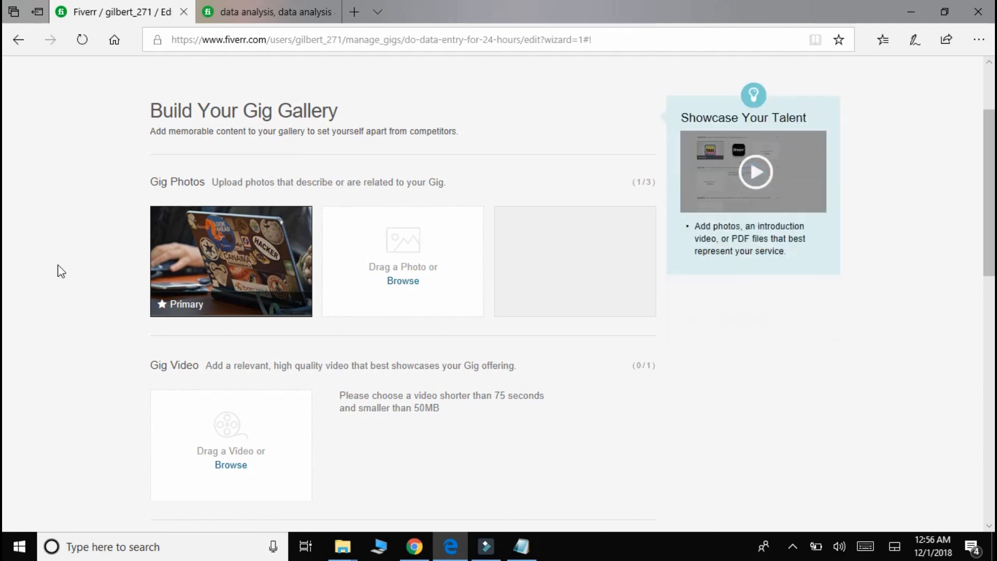
pyautogui.scroll(-3, 76, 271)
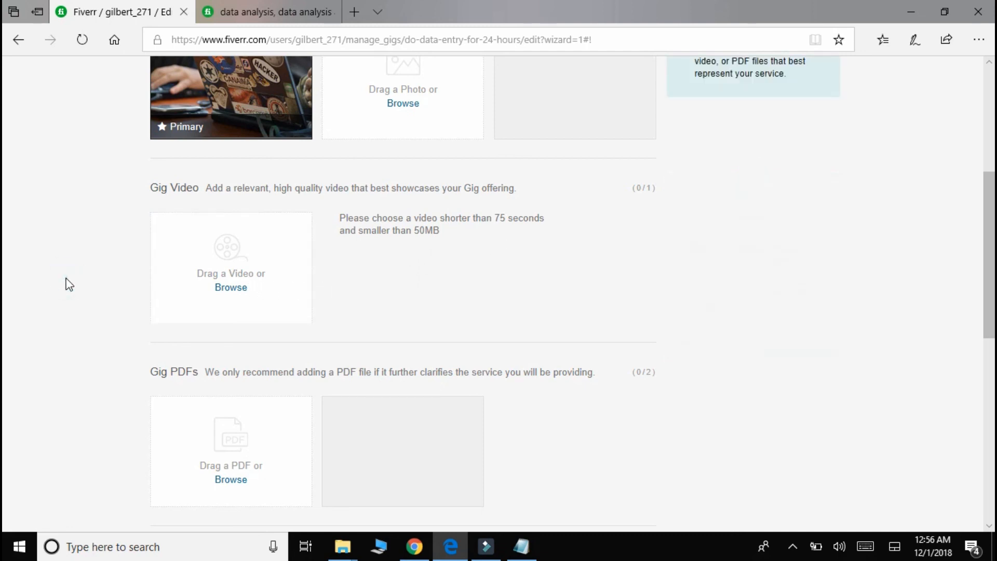
pyautogui.scroll(-3, 69, 284)
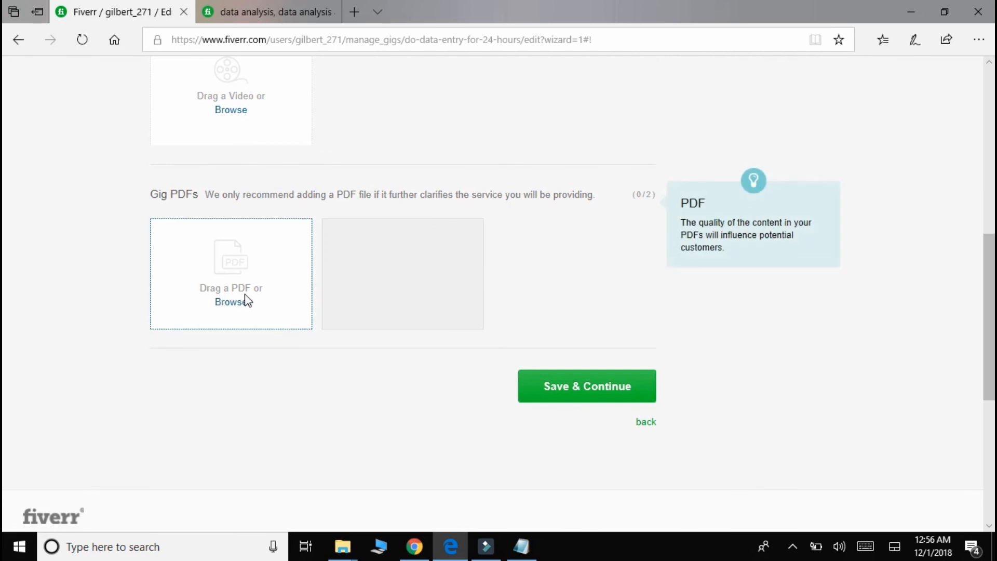
pyautogui.click(627, 385)
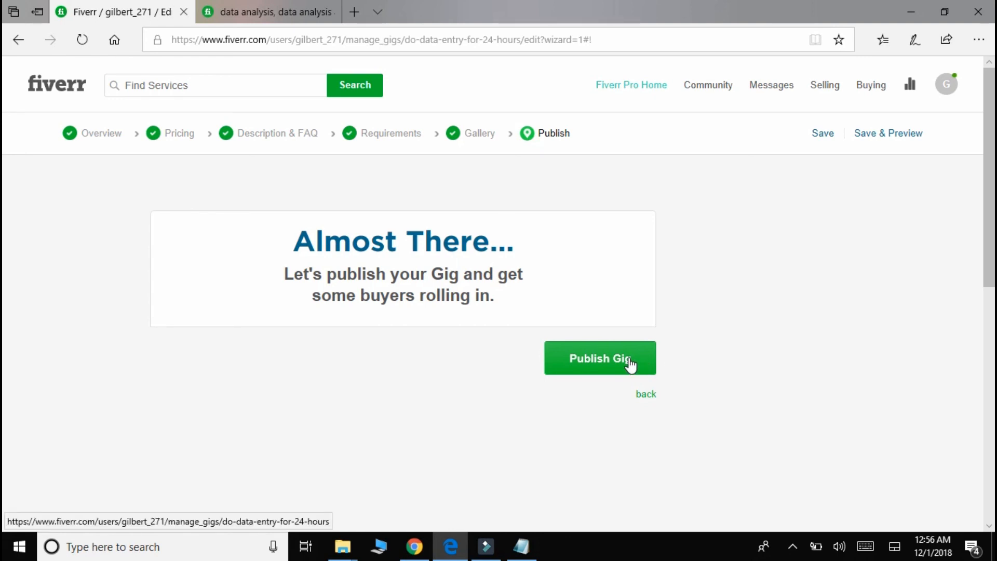
pyautogui.click(630, 364)
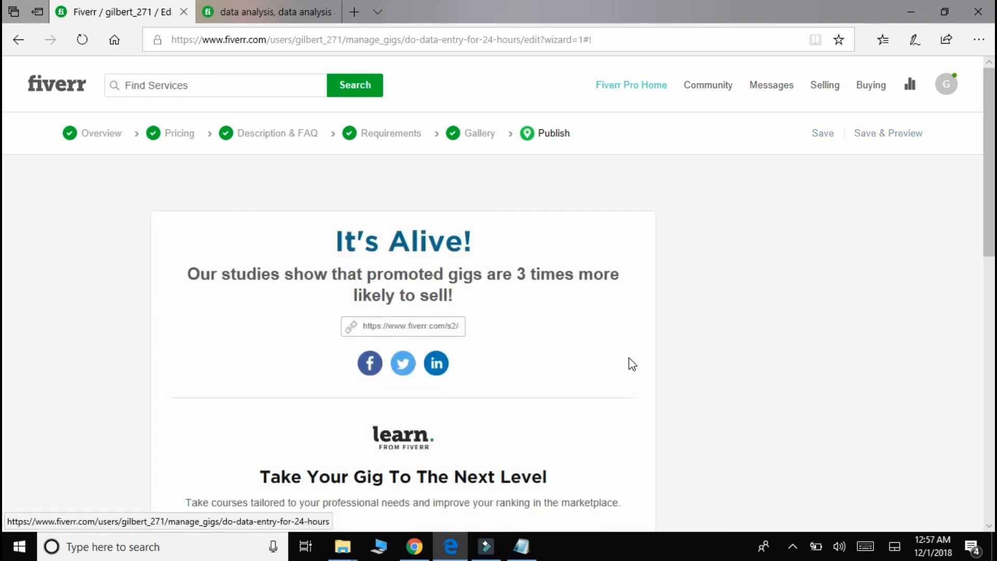
# - Finish the gig wizard without sharing the gig or taking a course, returning to the list of active gigs
pyautogui.click(127, 335)
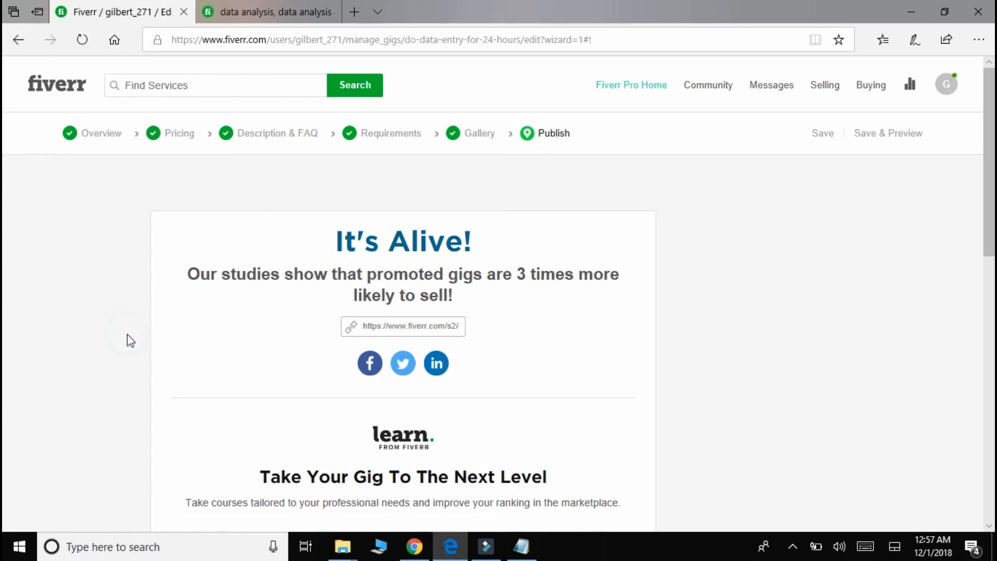
pyautogui.scroll(-5, 130, 340)
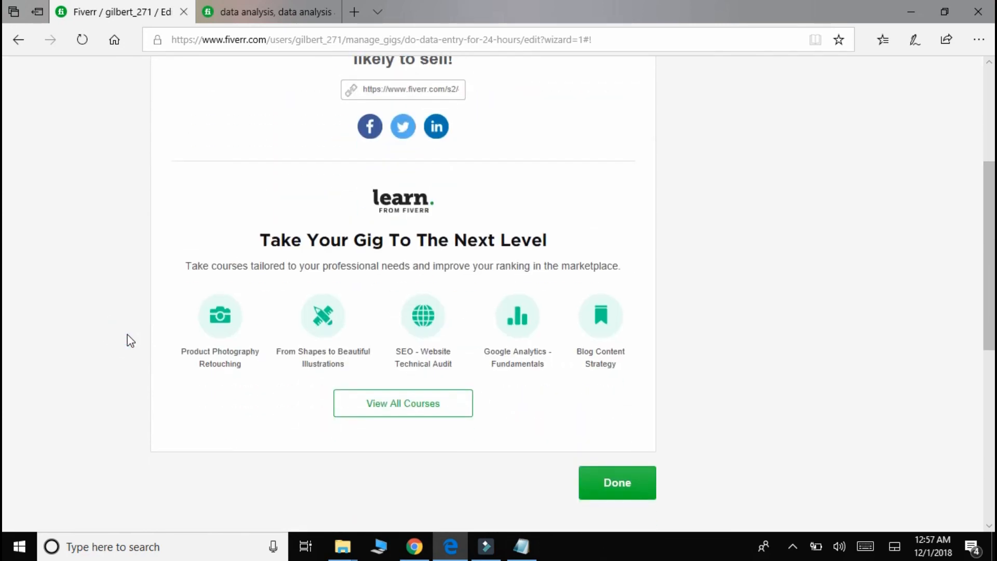
pyautogui.click(621, 425)
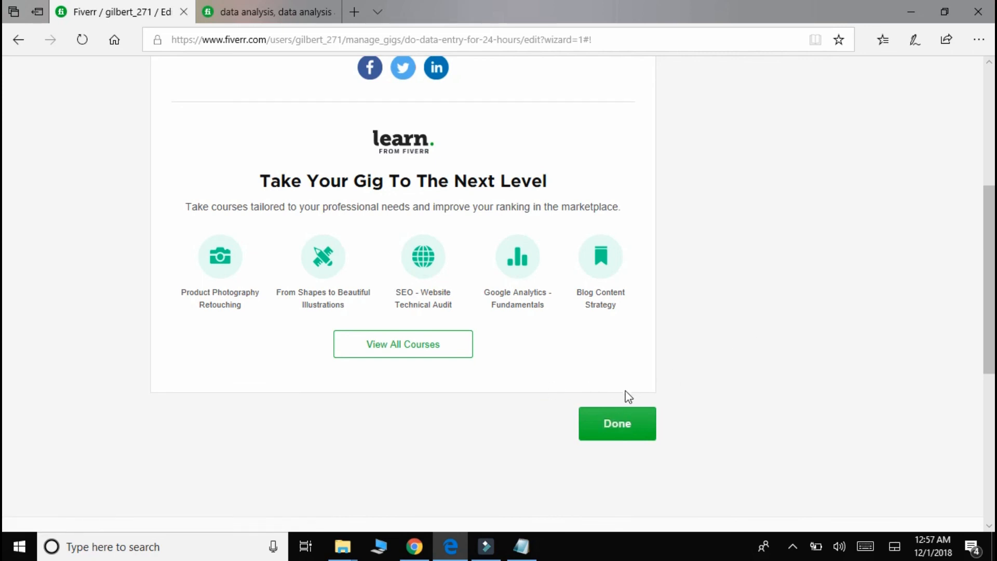
pyautogui.click(615, 428)
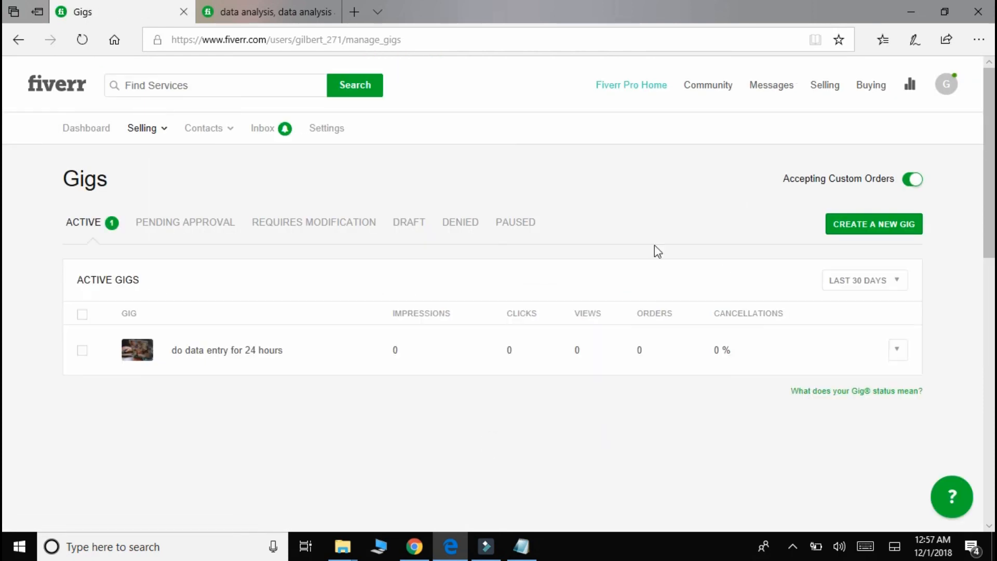
# - Expand the "do data entry for 24 hours" gig and examine its watermark setting and gig performance section
pyautogui.click(266, 350)
pyautogui.click(30, 393)
pyautogui.scroll(-10, 32, 397)
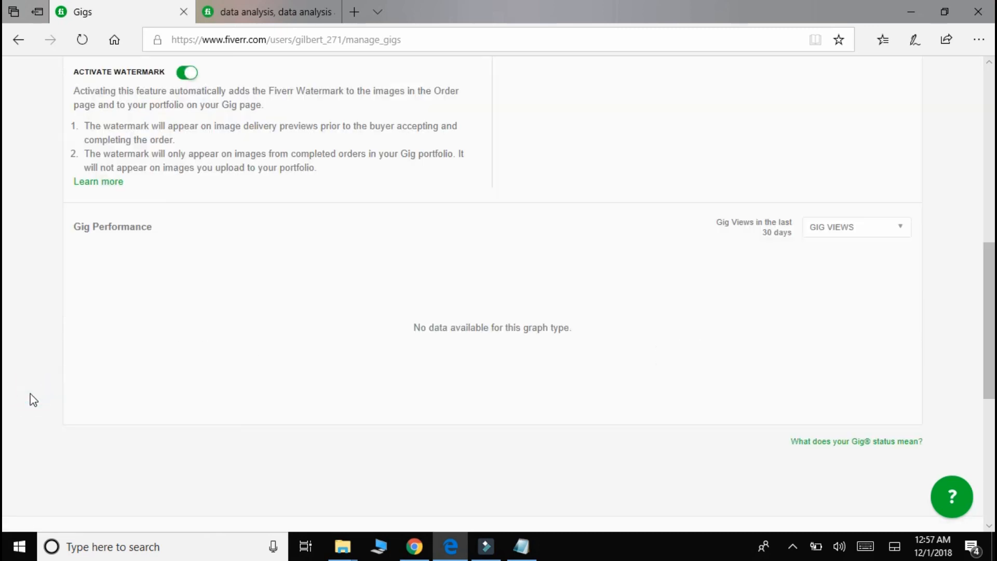